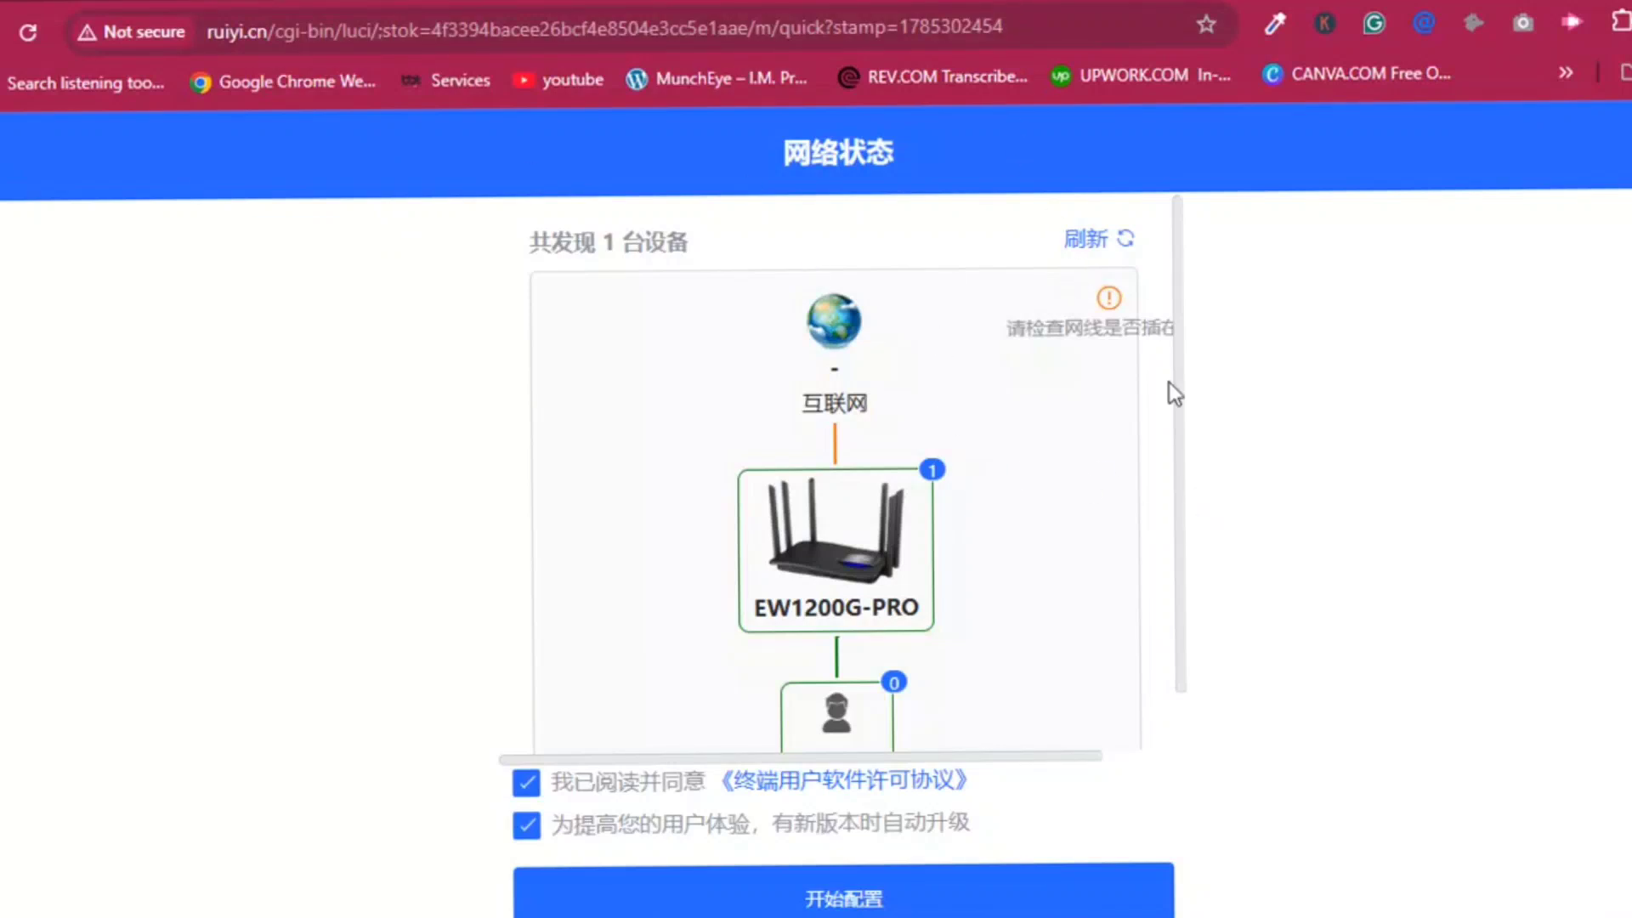
Start quick setup keeping DHCP, merge 2.4G and 5G into one SSID, and disable the Wi-Fi password.
click(825, 897)
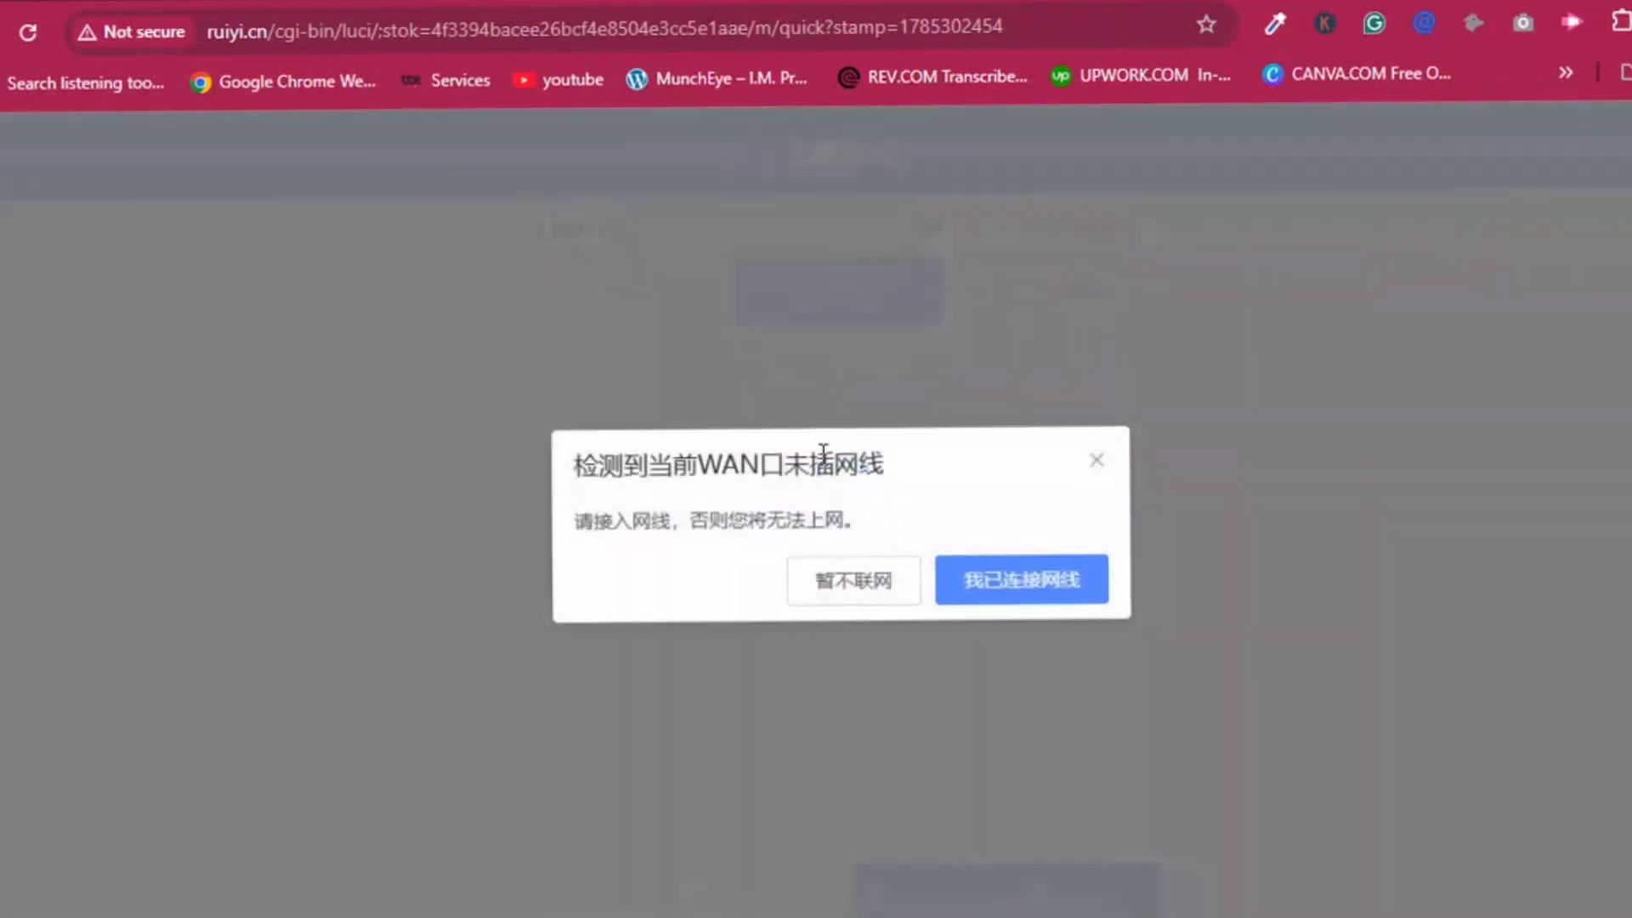
click(1099, 465)
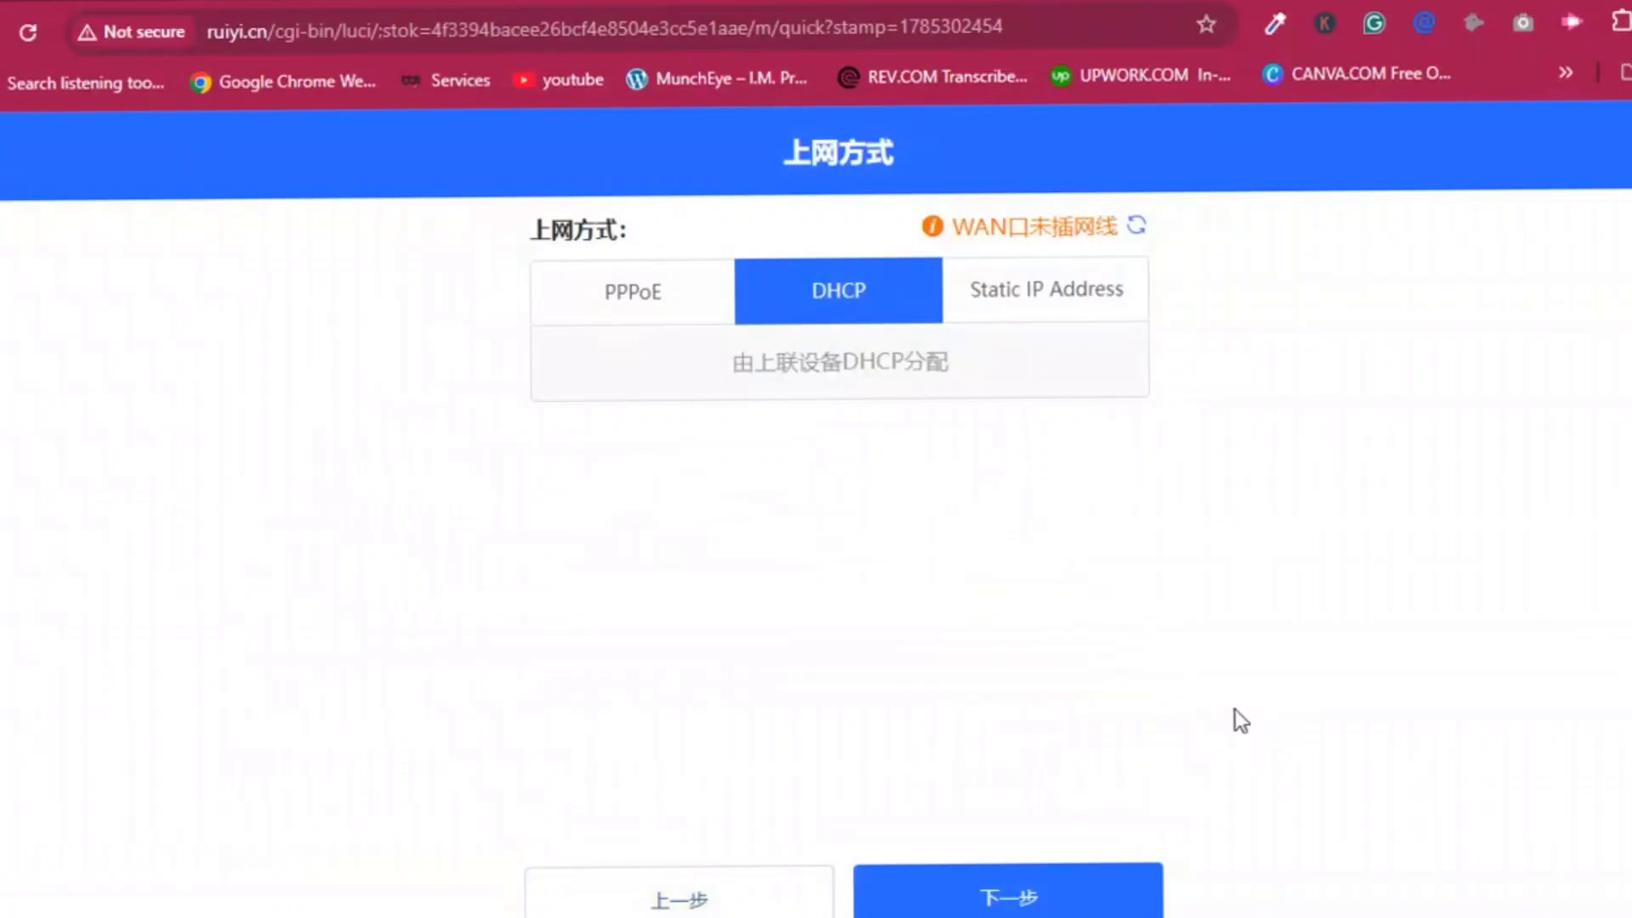
click(987, 897)
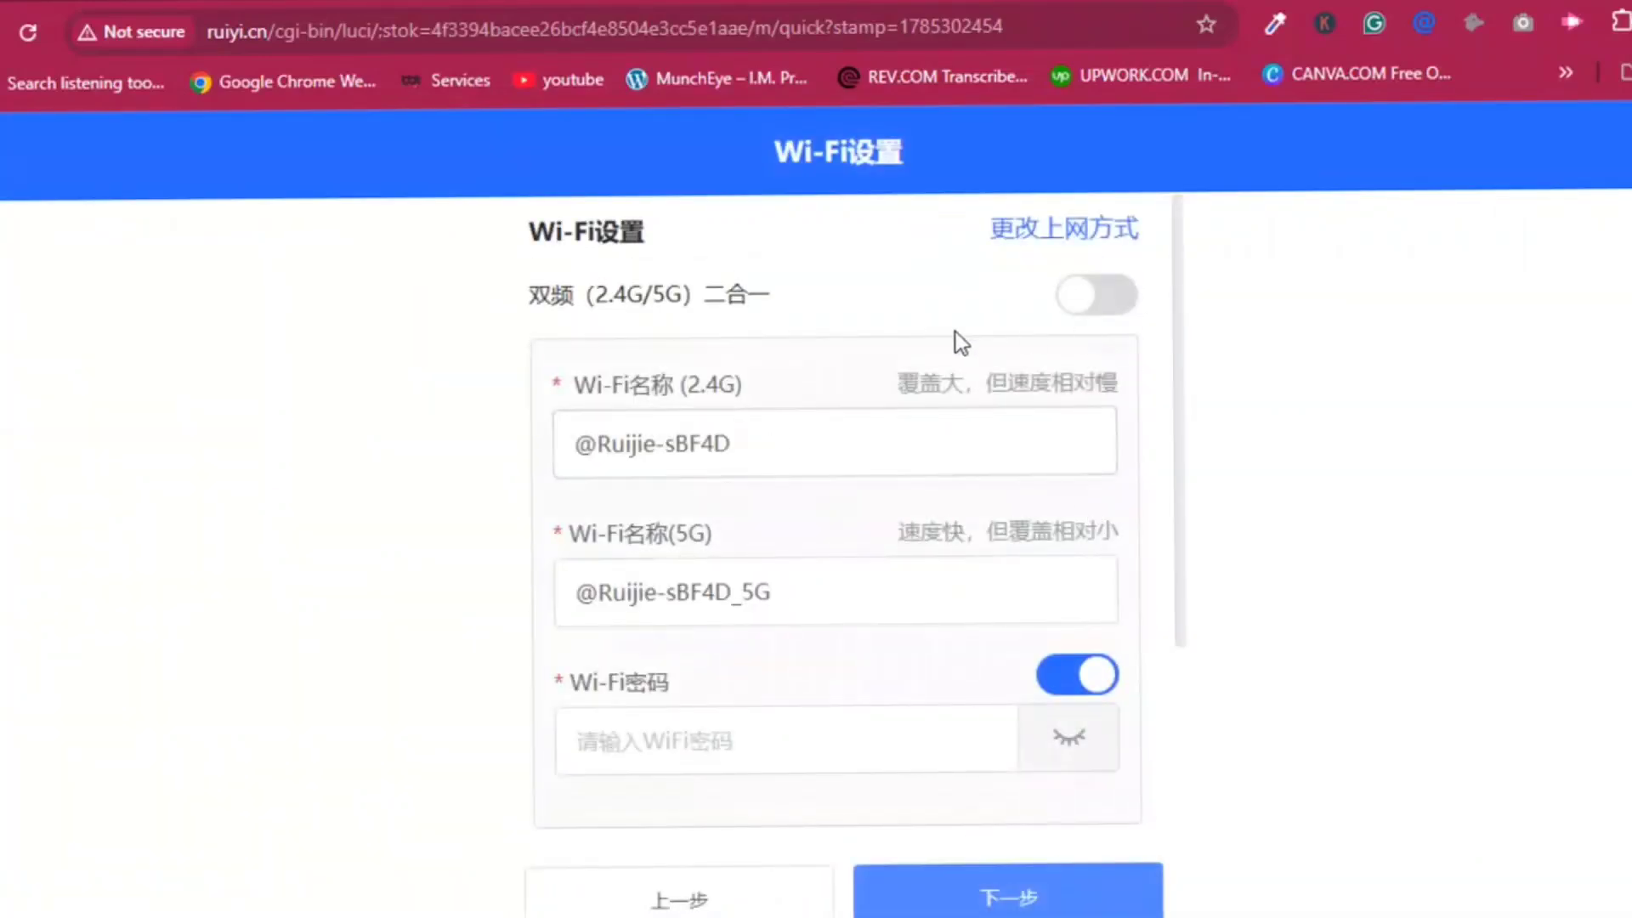
click(1096, 298)
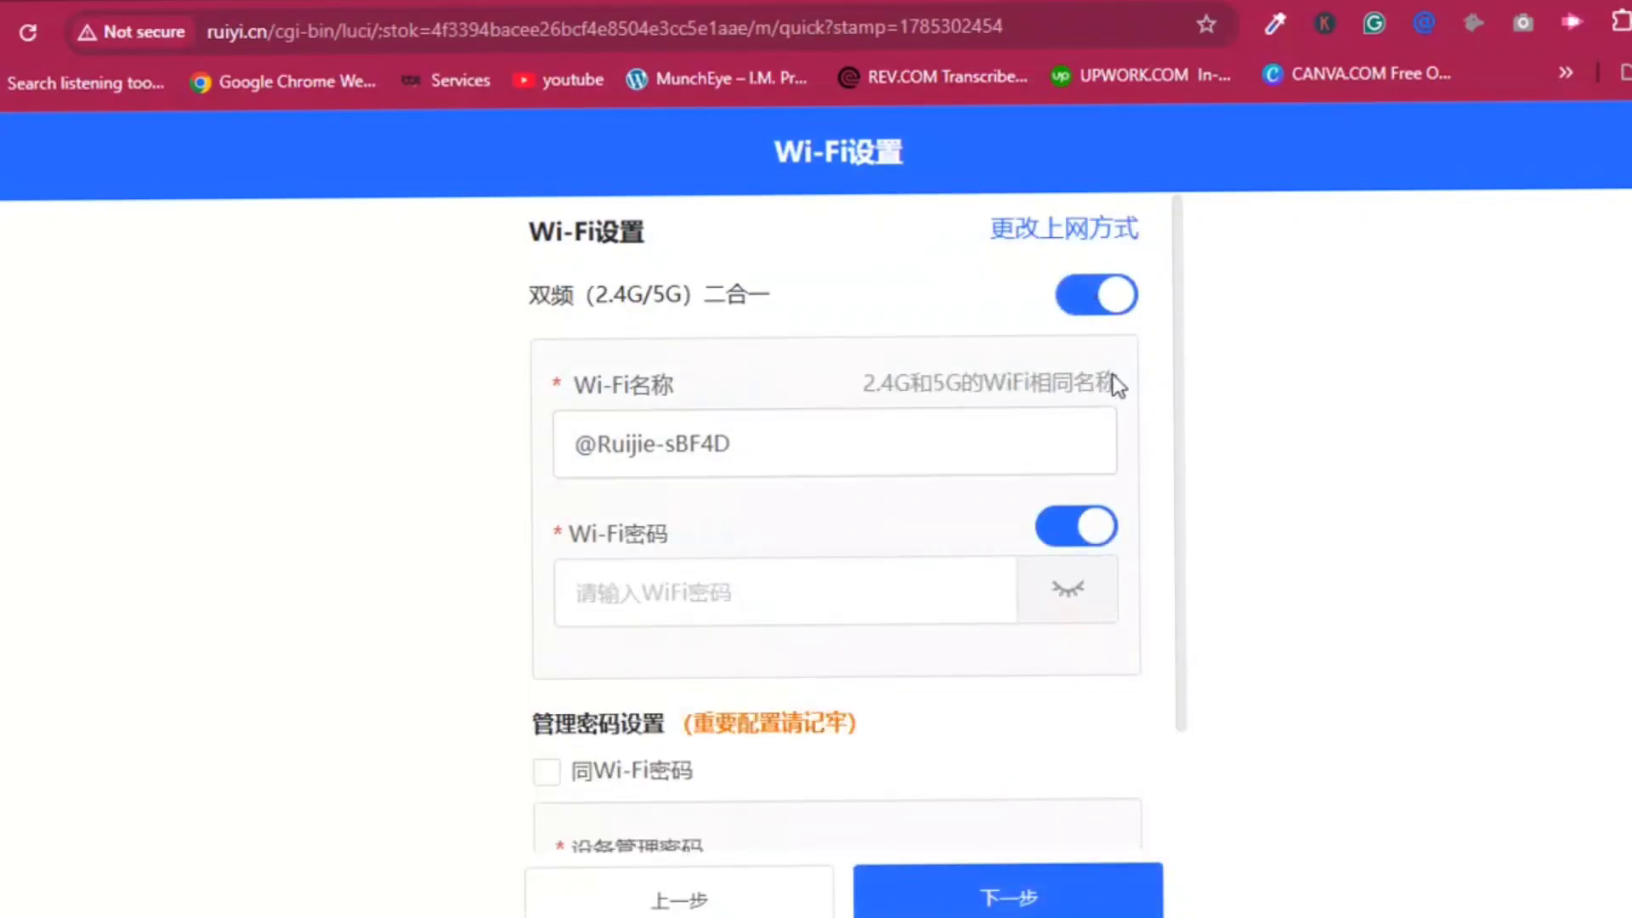
click(1066, 527)
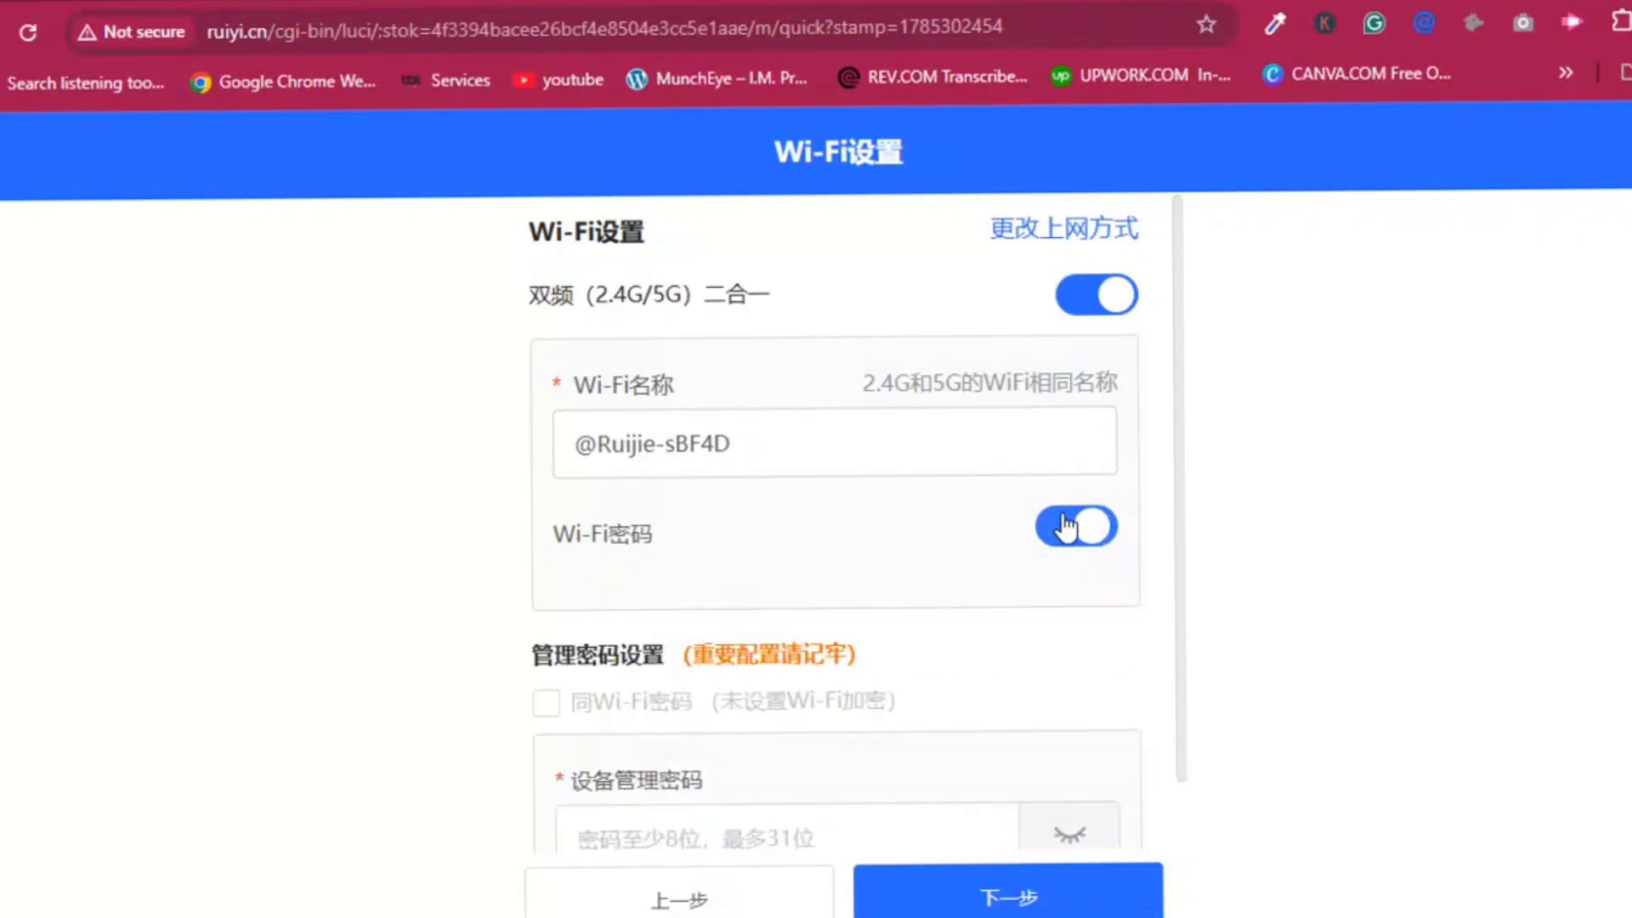
Replace the default Wi-Fi name with MOLODO NET and start entering the device admin password.
triple_click(749, 449)
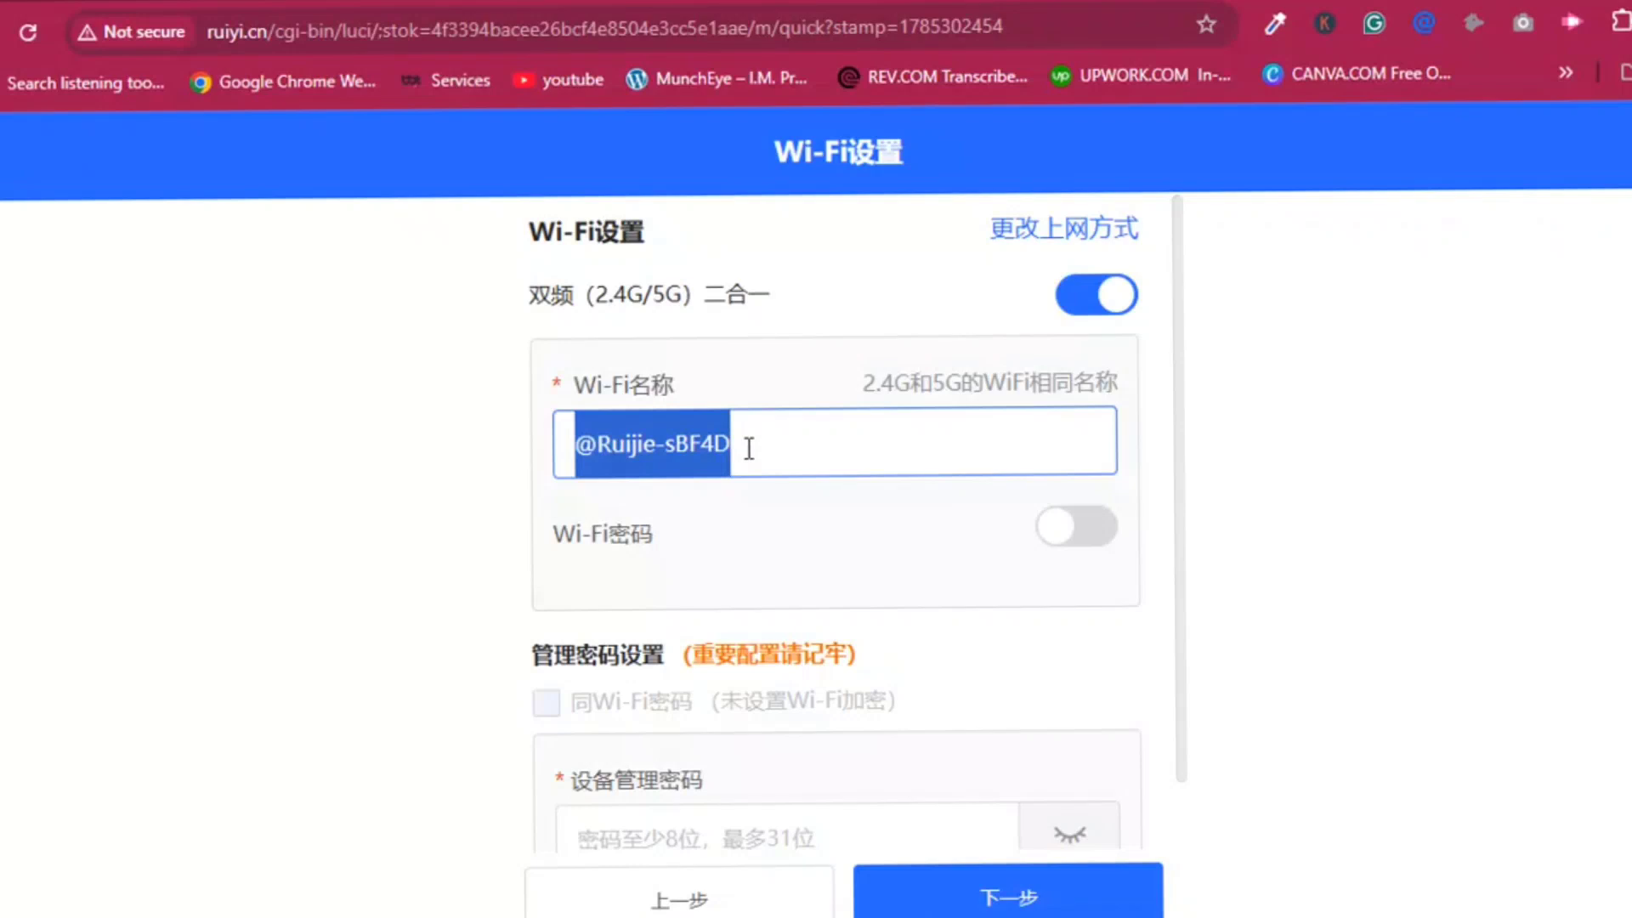
text(MO)
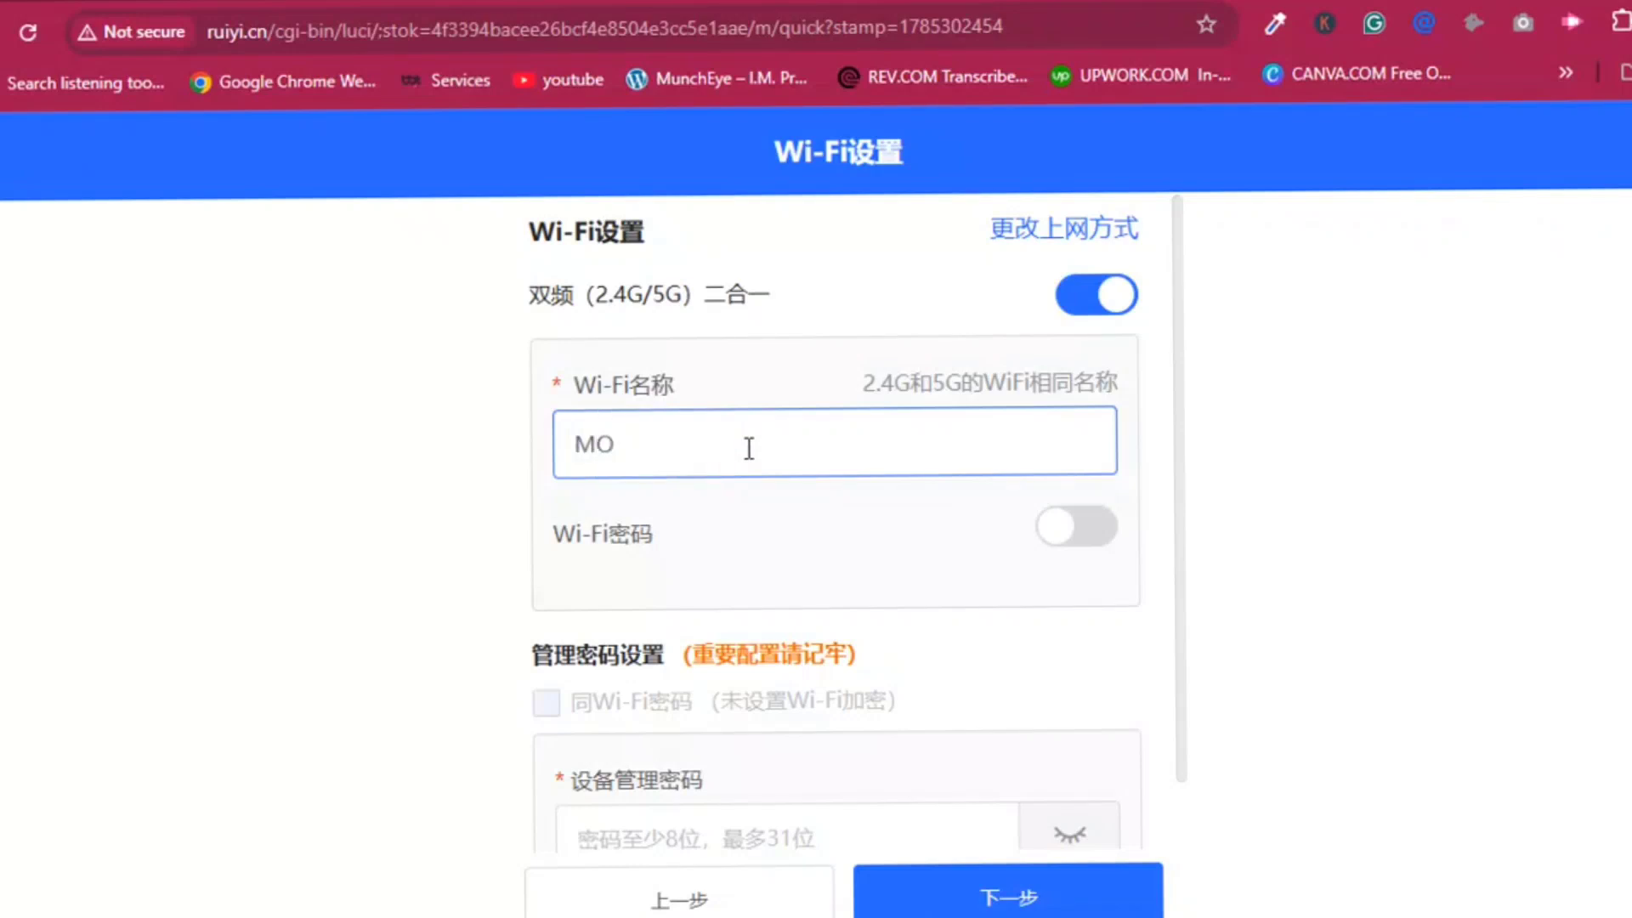
text(LODO NET)
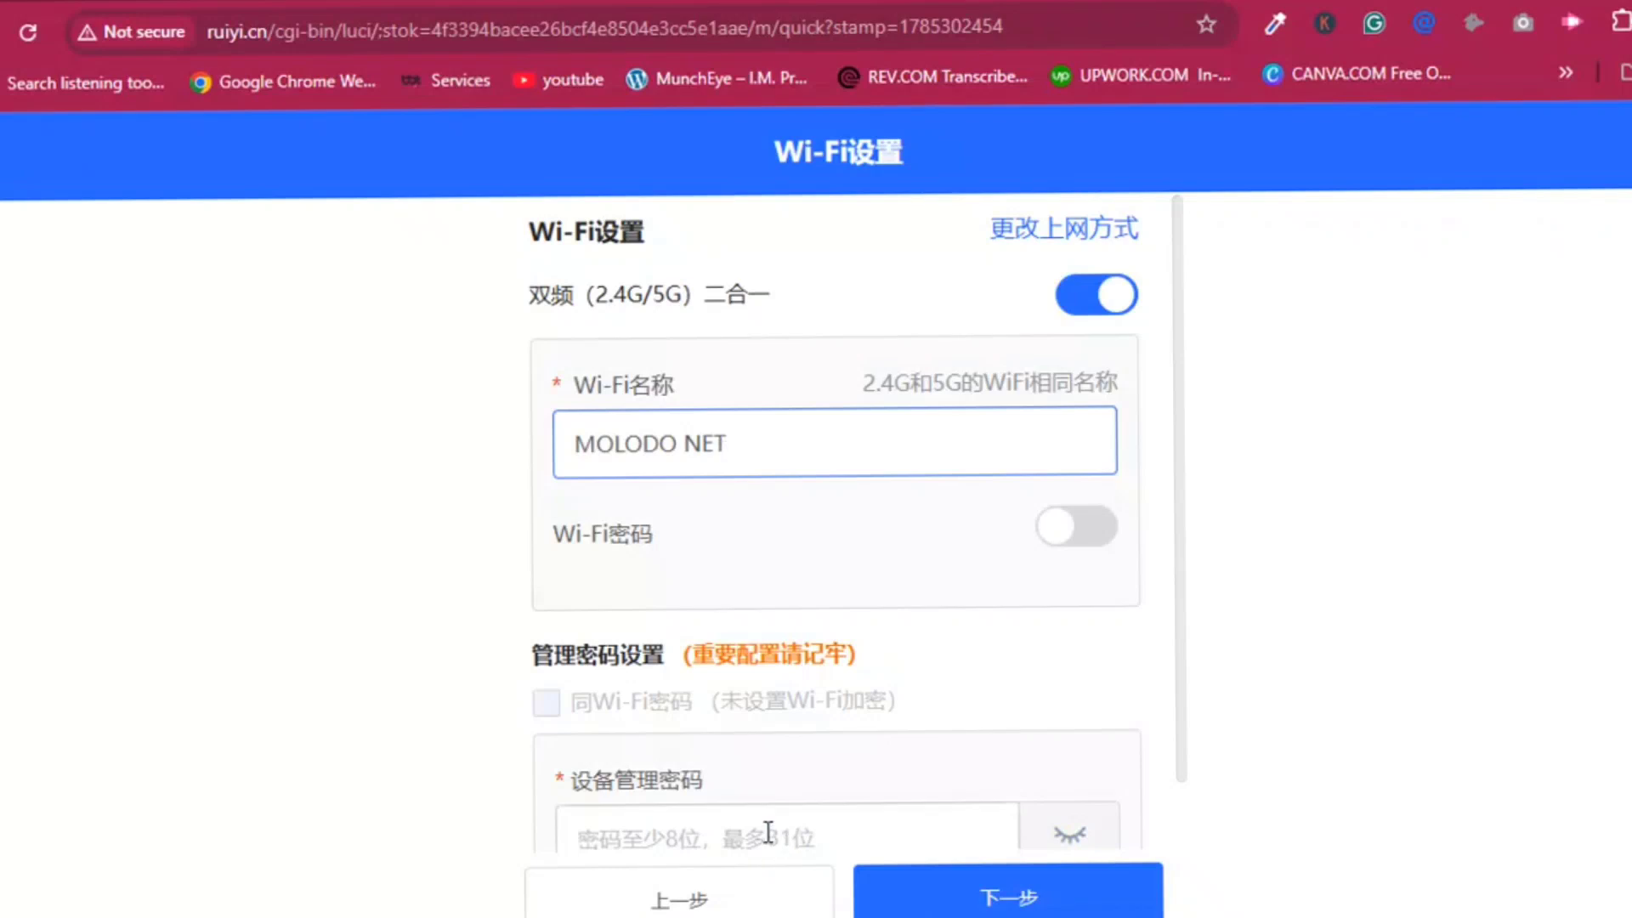
click(735, 833)
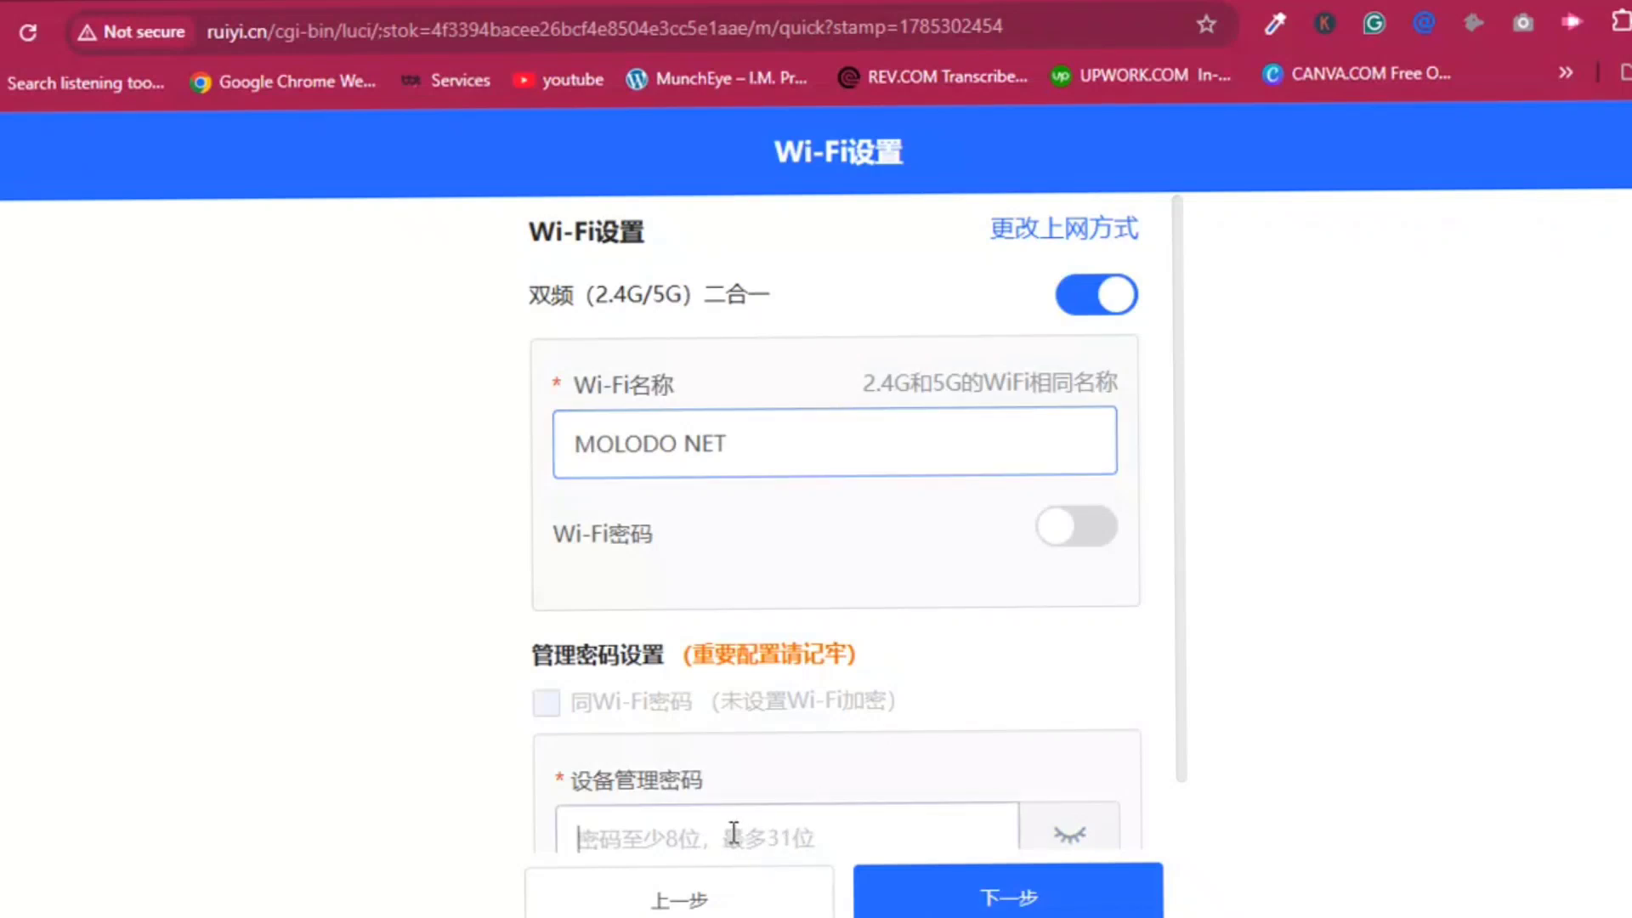
text(••)
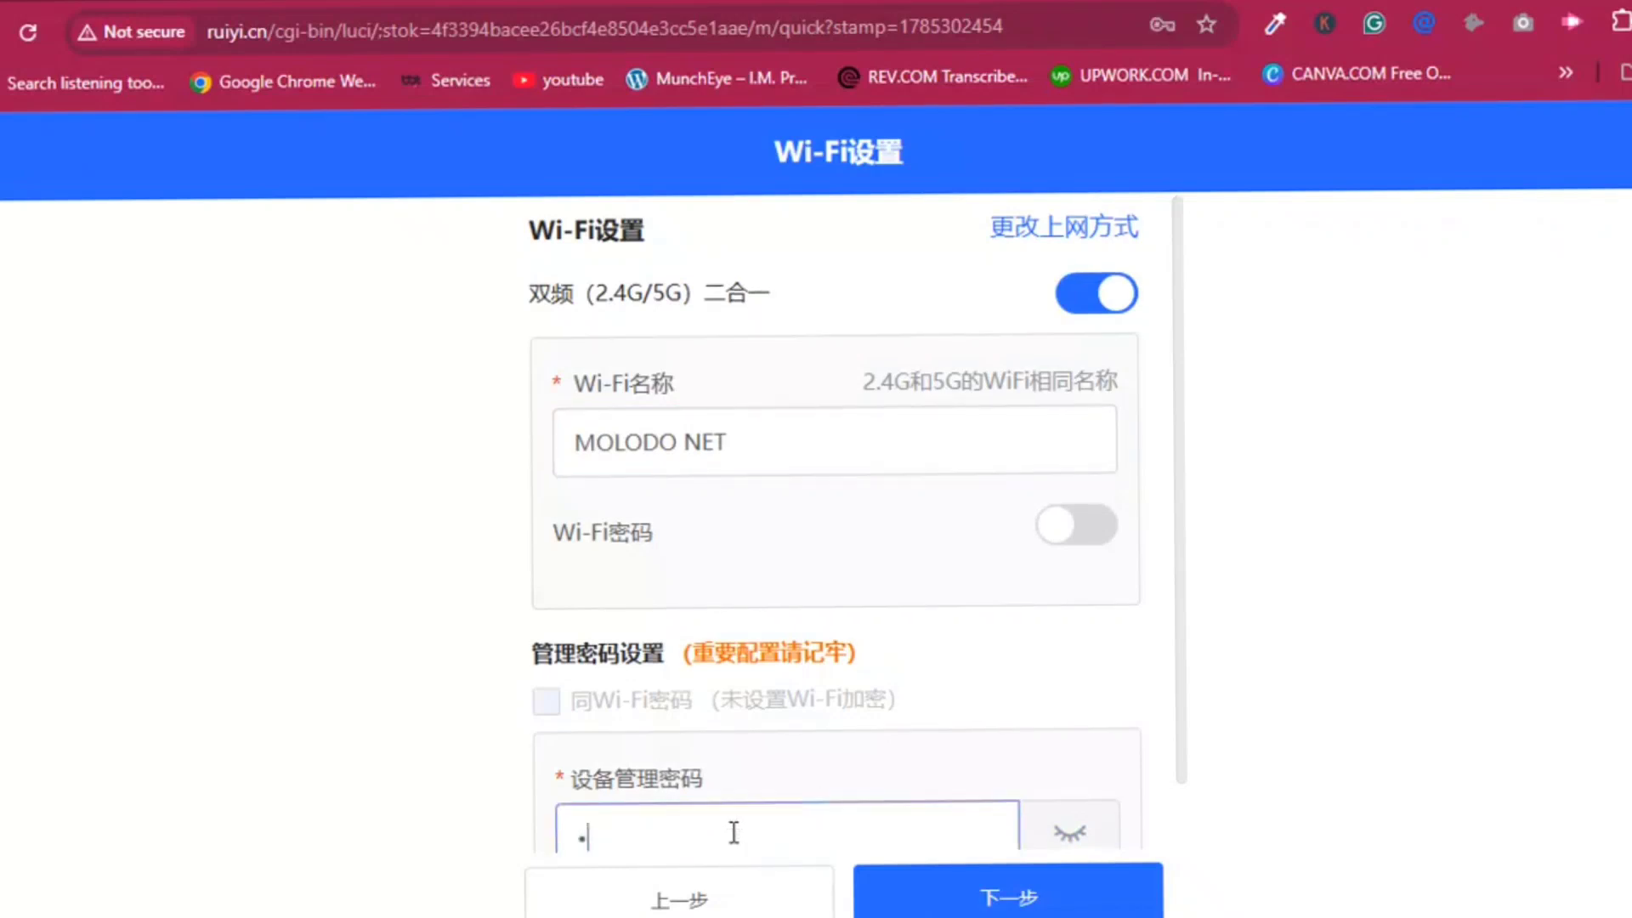
text(••)
Finish the device admin password and apply the setup, declining Chrome's offer to save it.
click(1076, 834)
click(1076, 834)
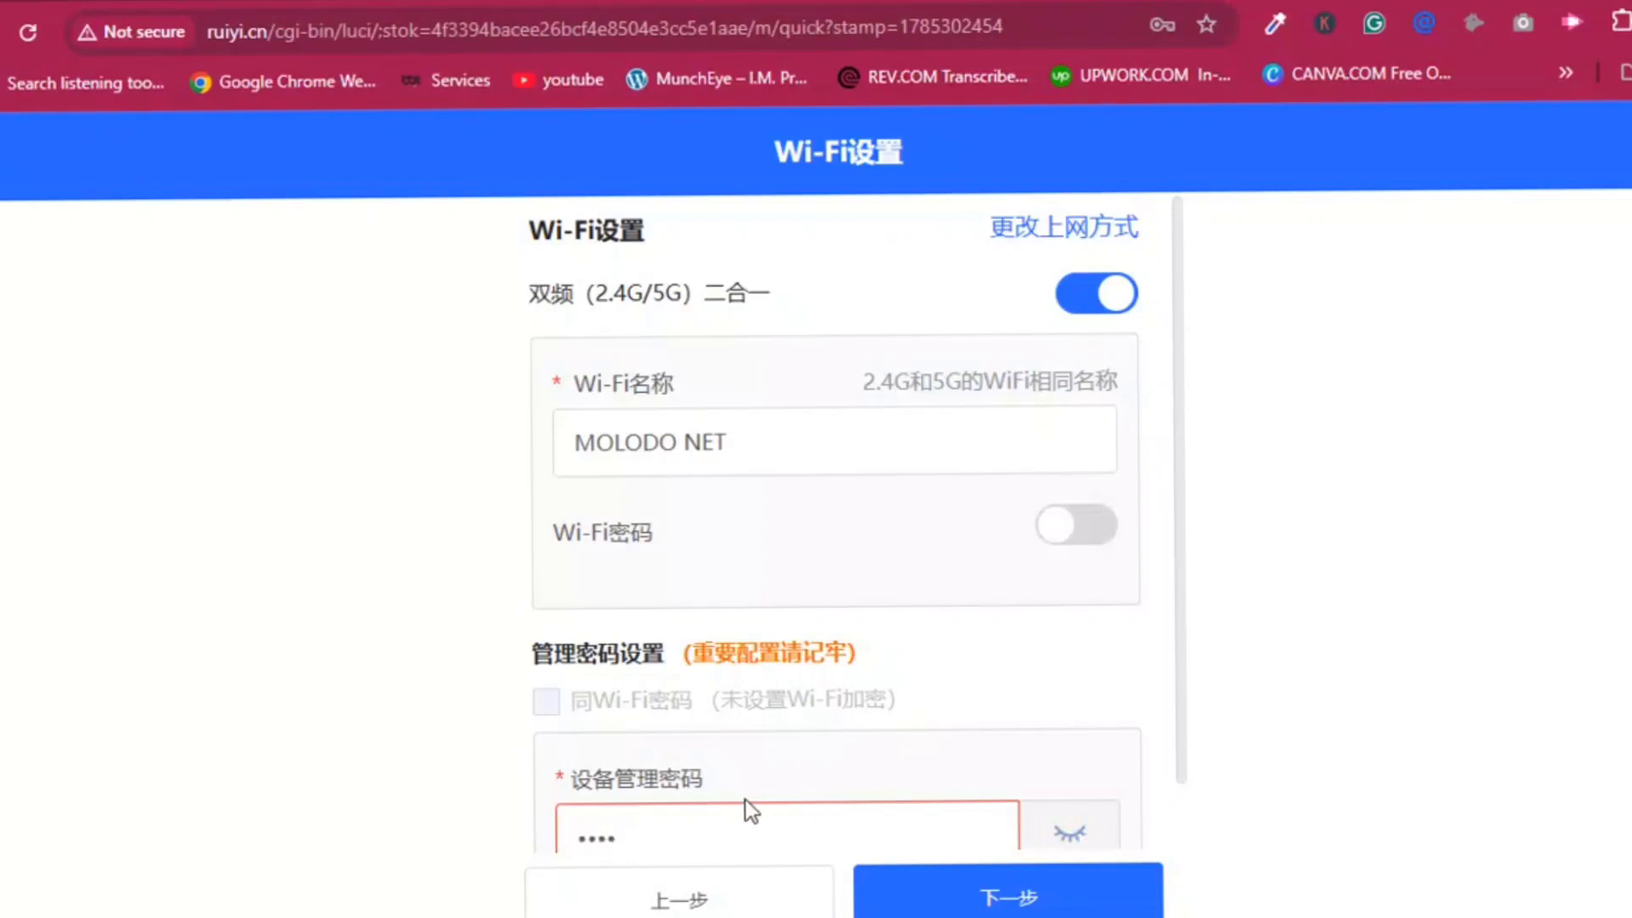
click(730, 834)
text(123456)
click(1058, 897)
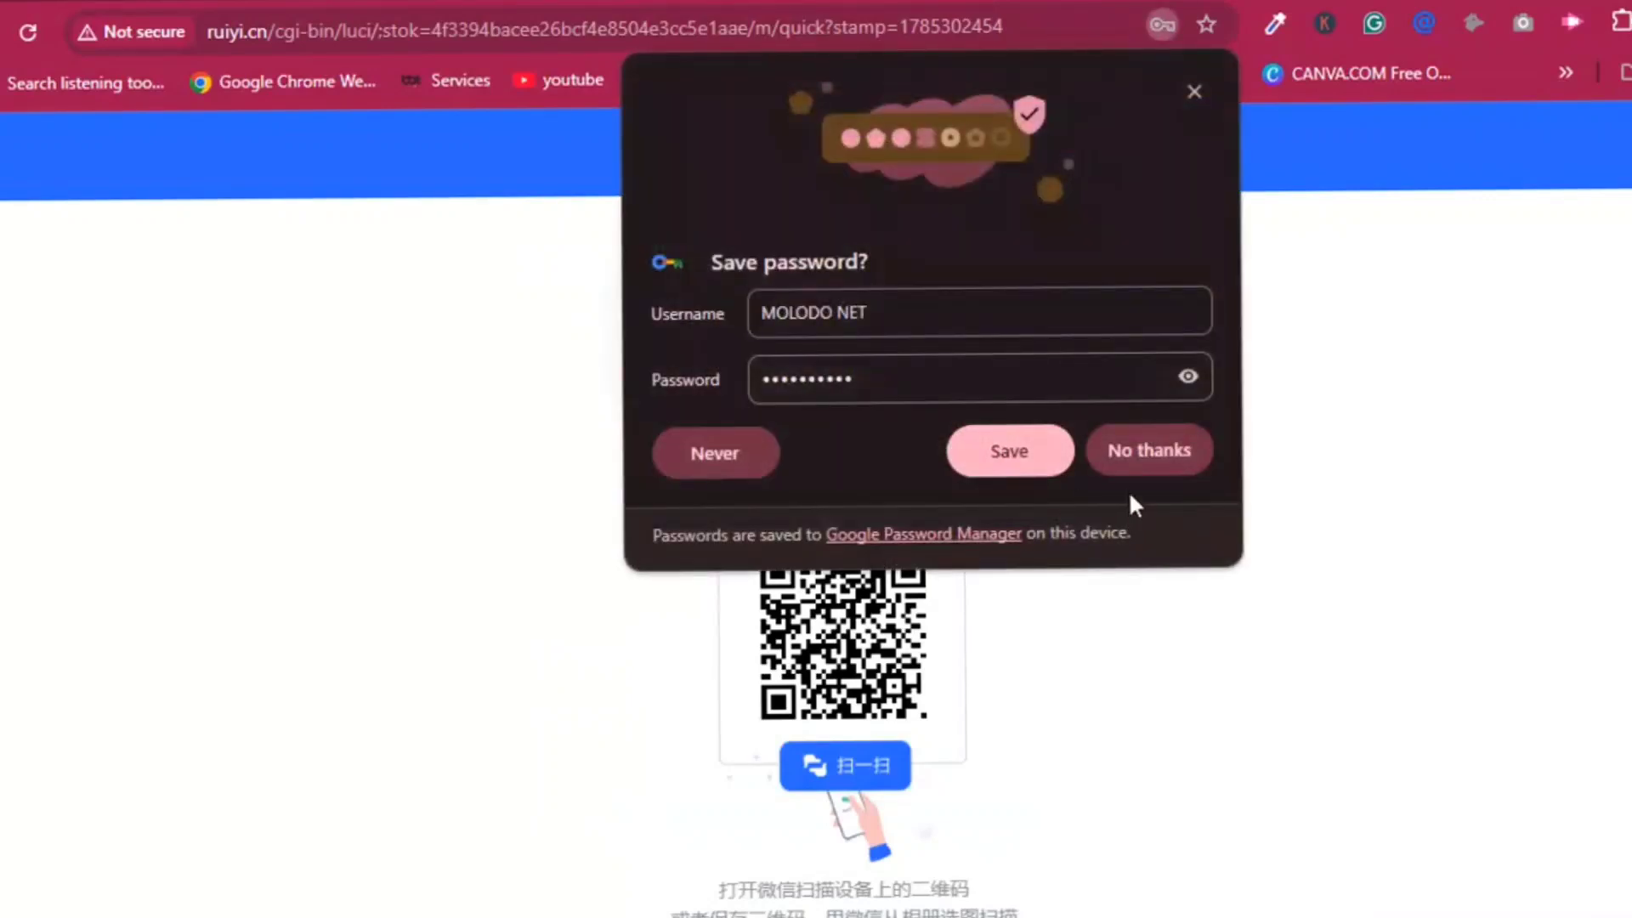
click(1148, 453)
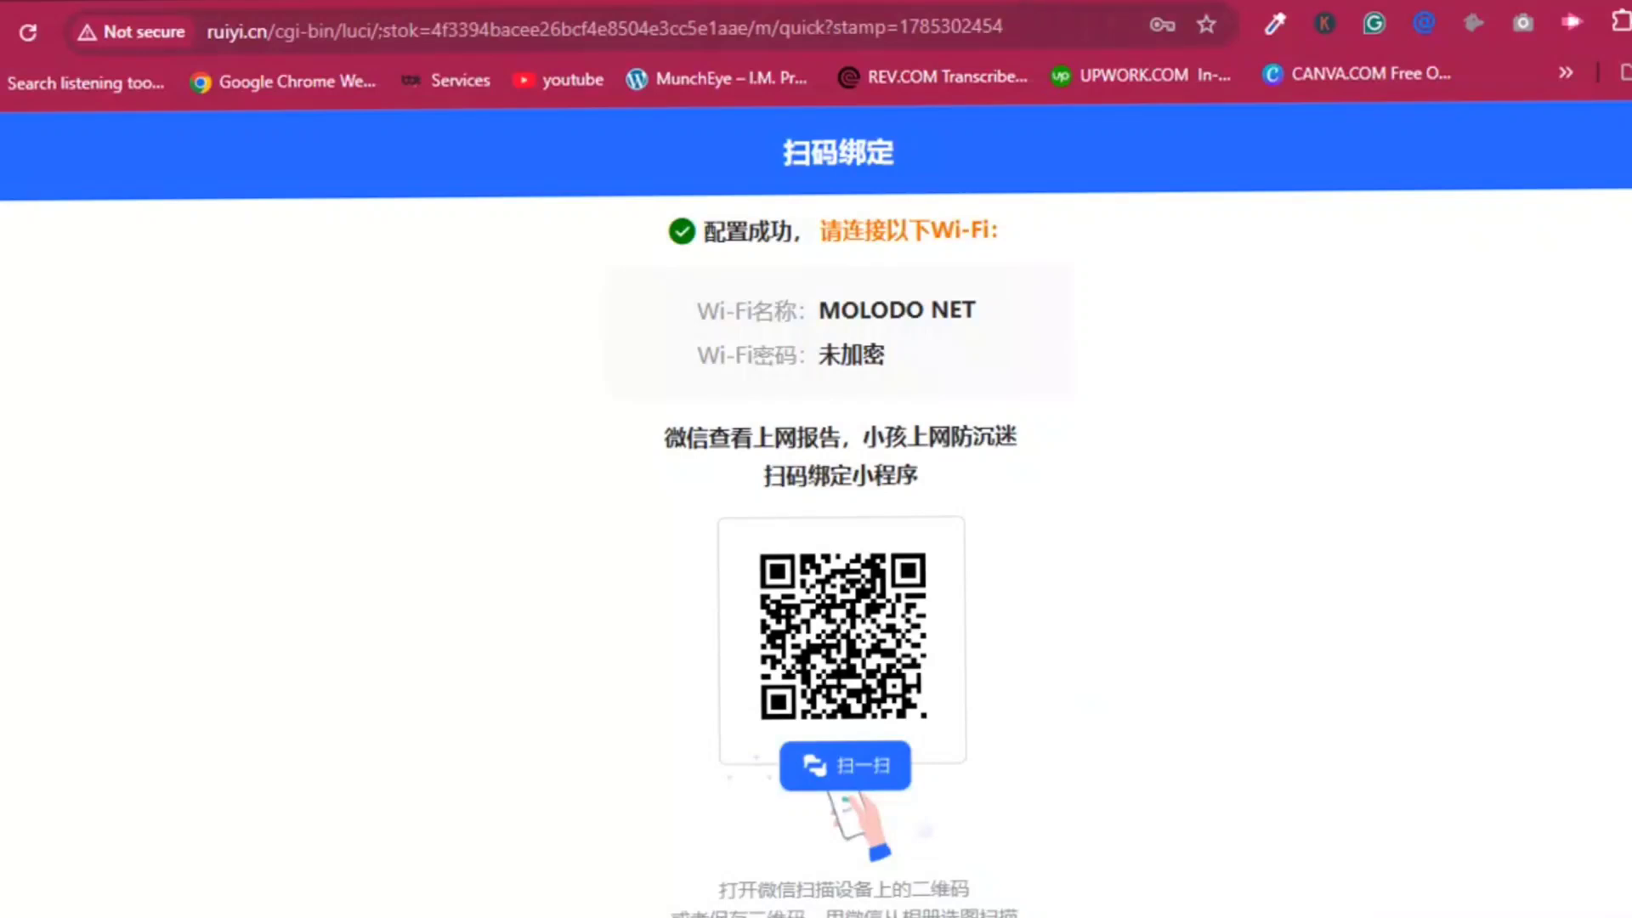
Load the router admin address 192.168.110.1 in a new Chrome tab.
key(ctrl+t)
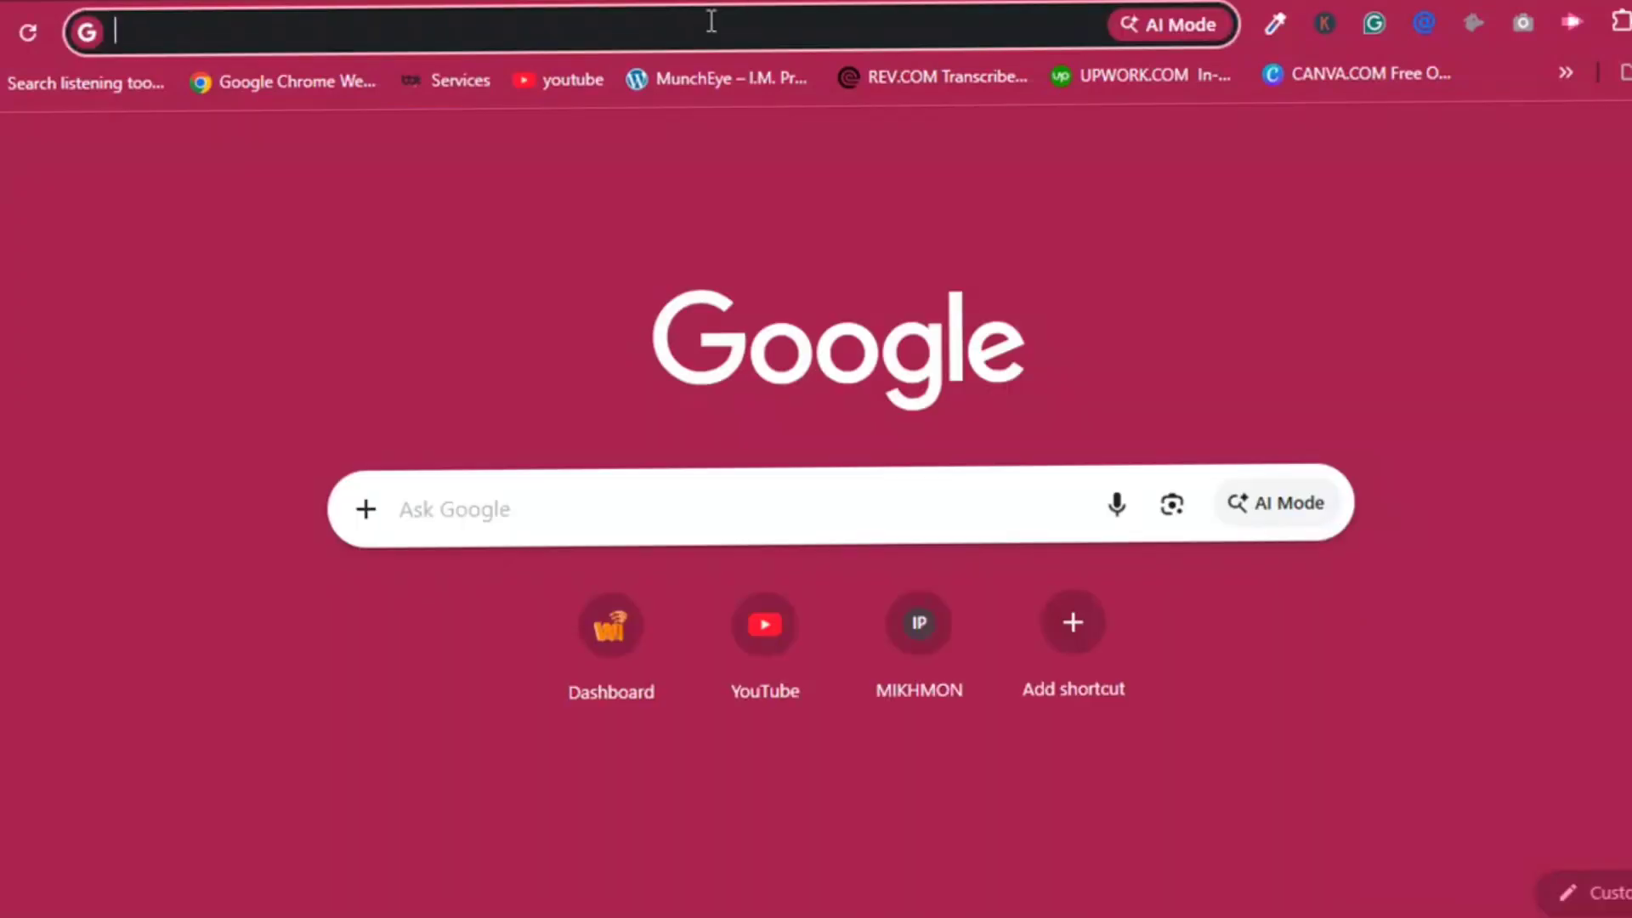
text(192)
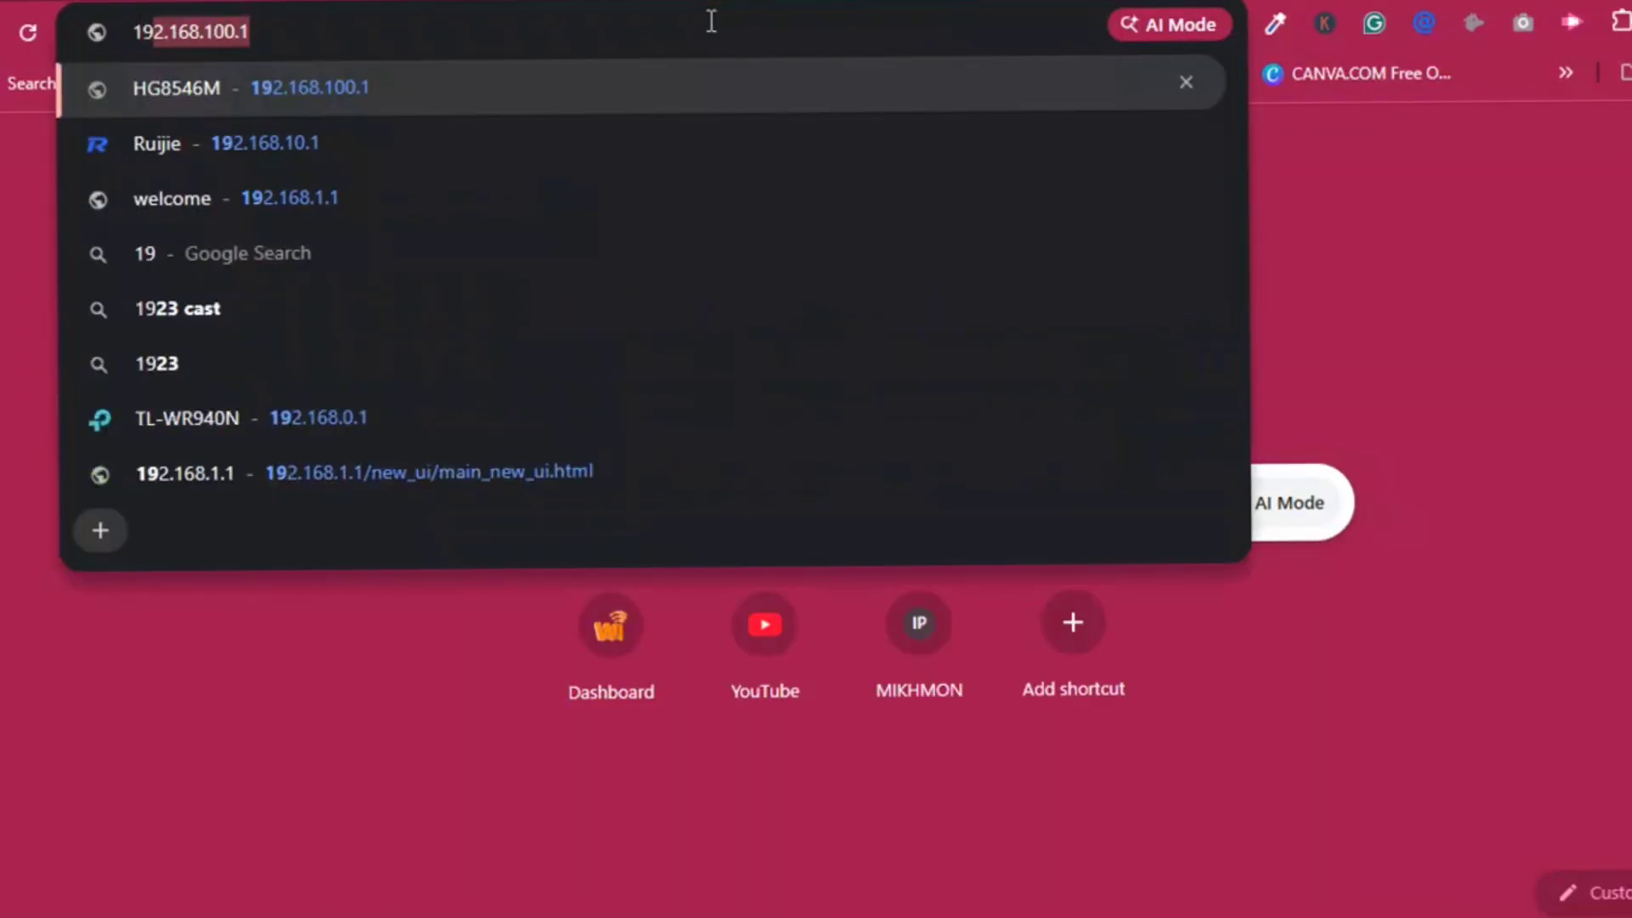
text(.168)
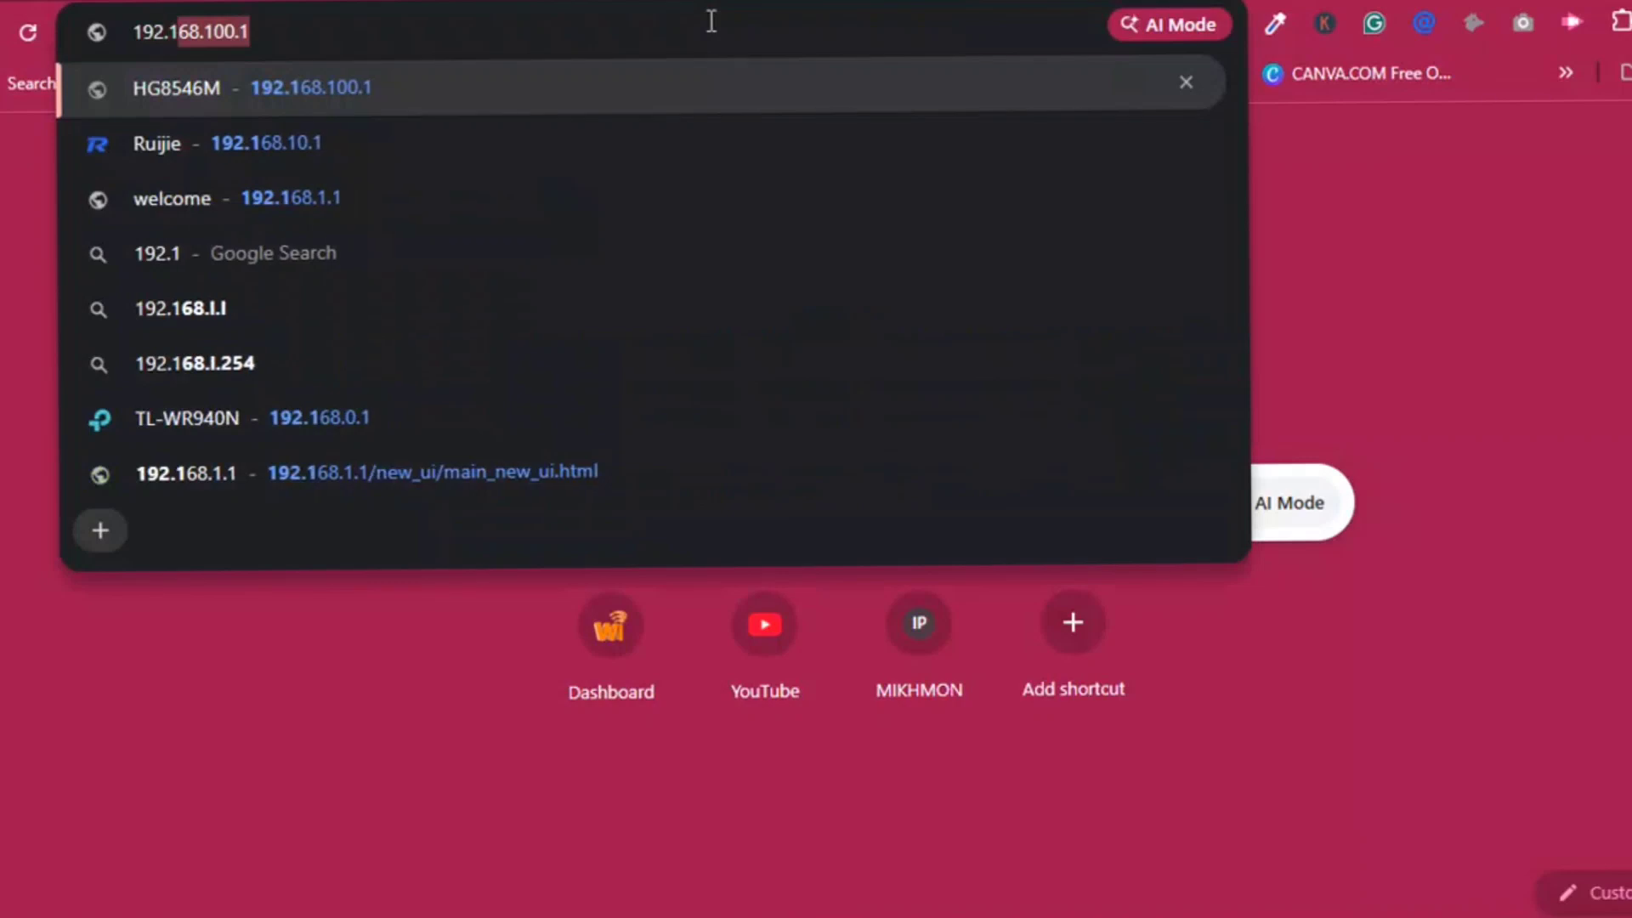
text(.1)
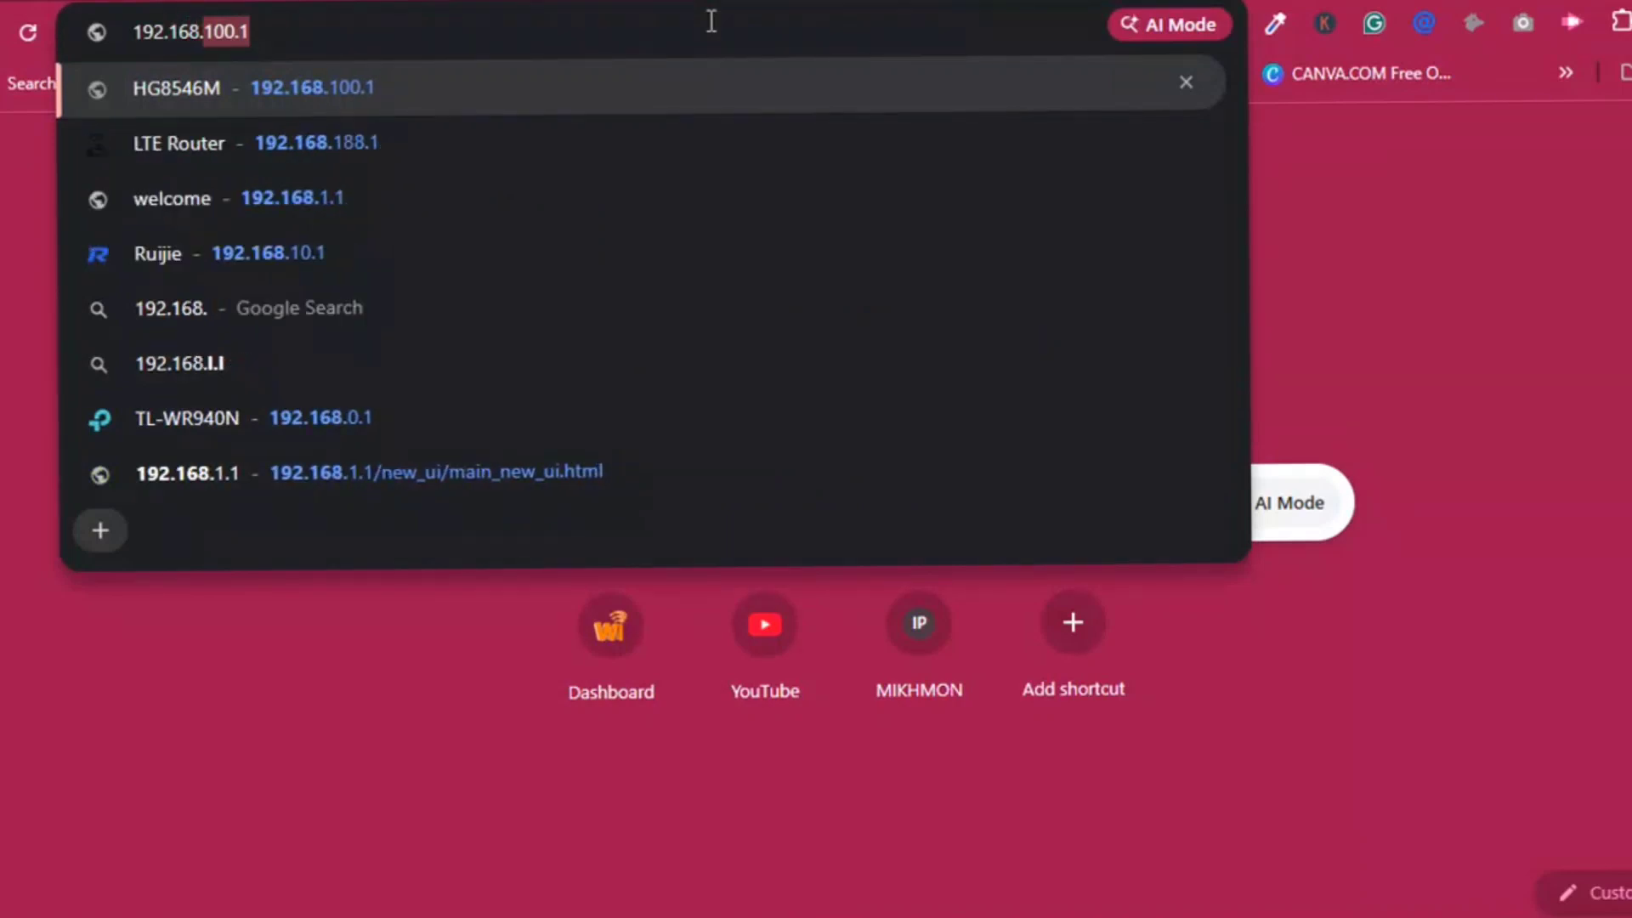
text(1)
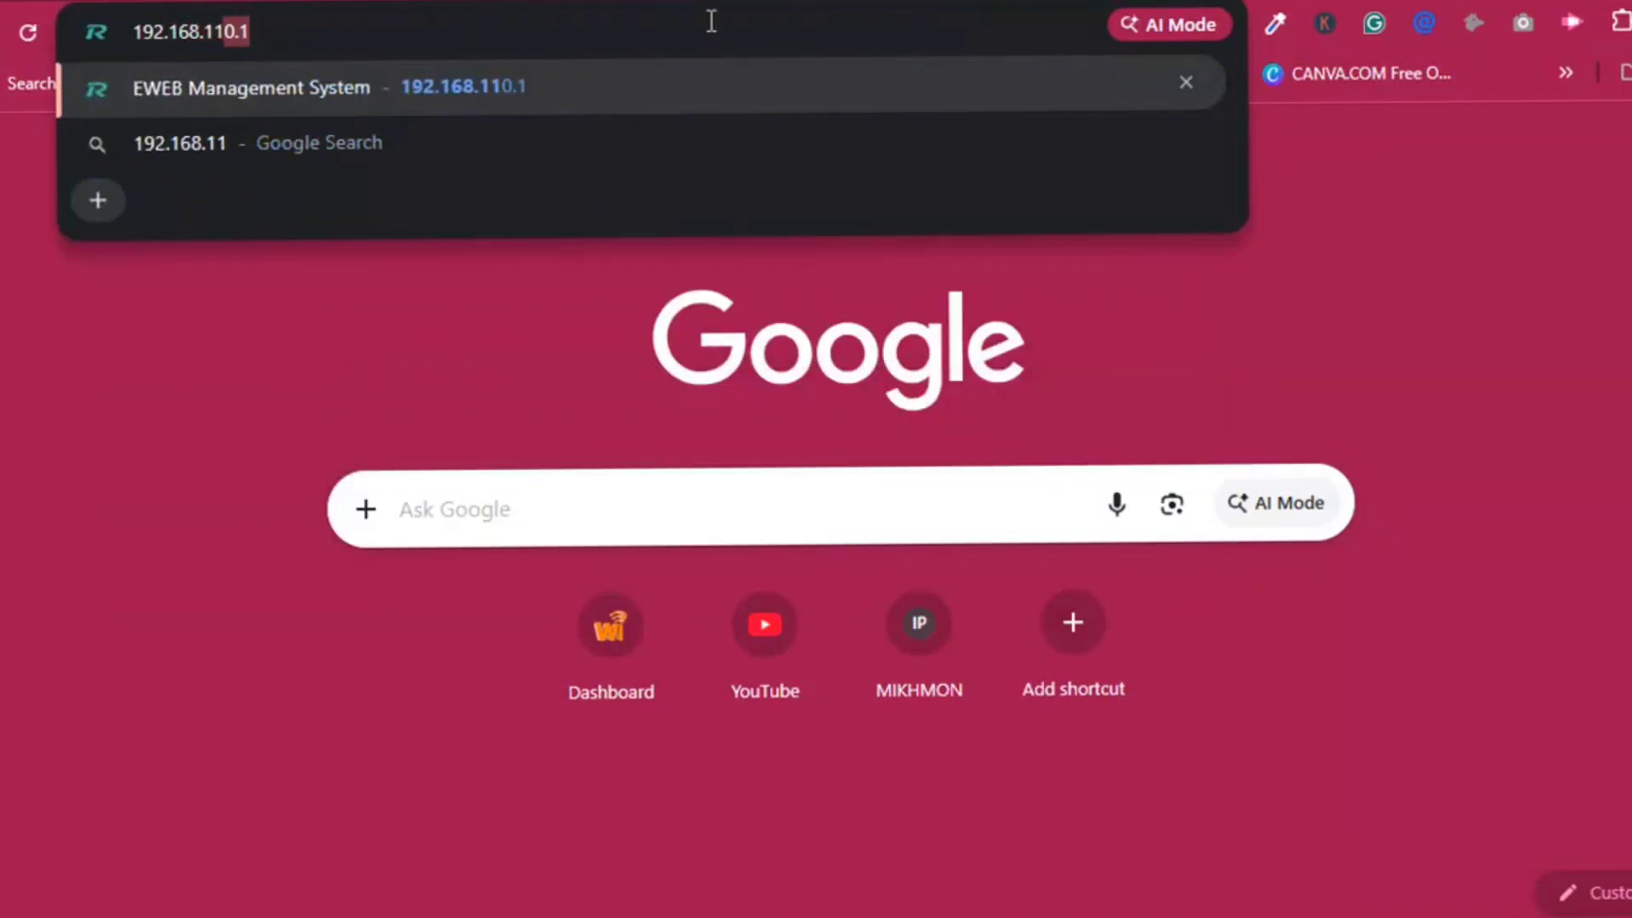
text(0.1)
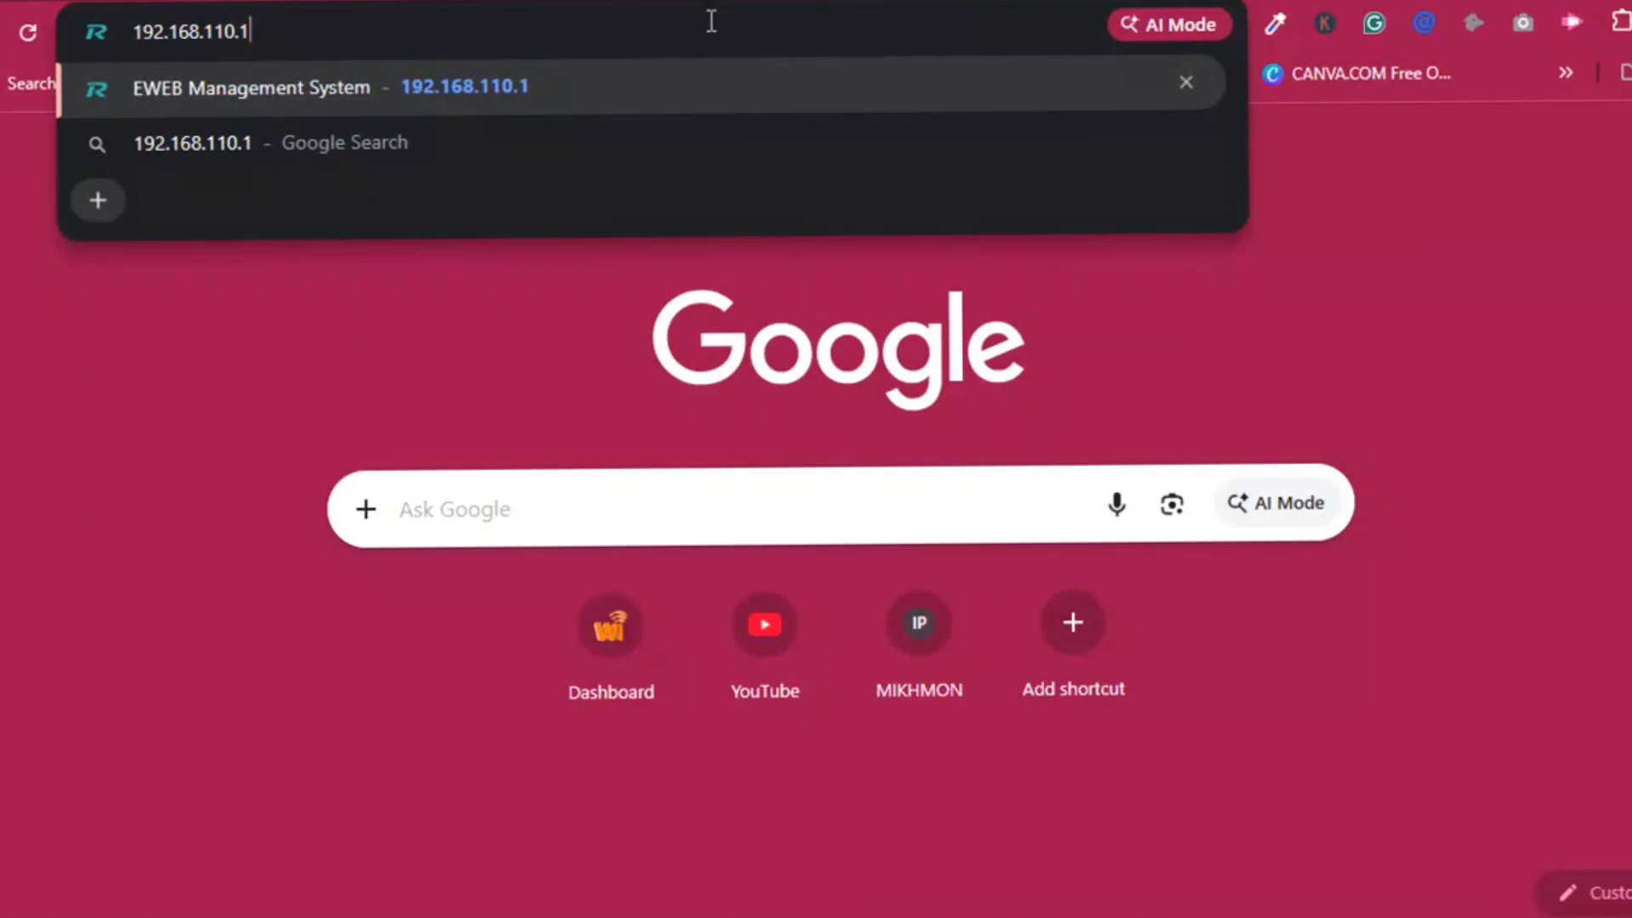
key(Return)
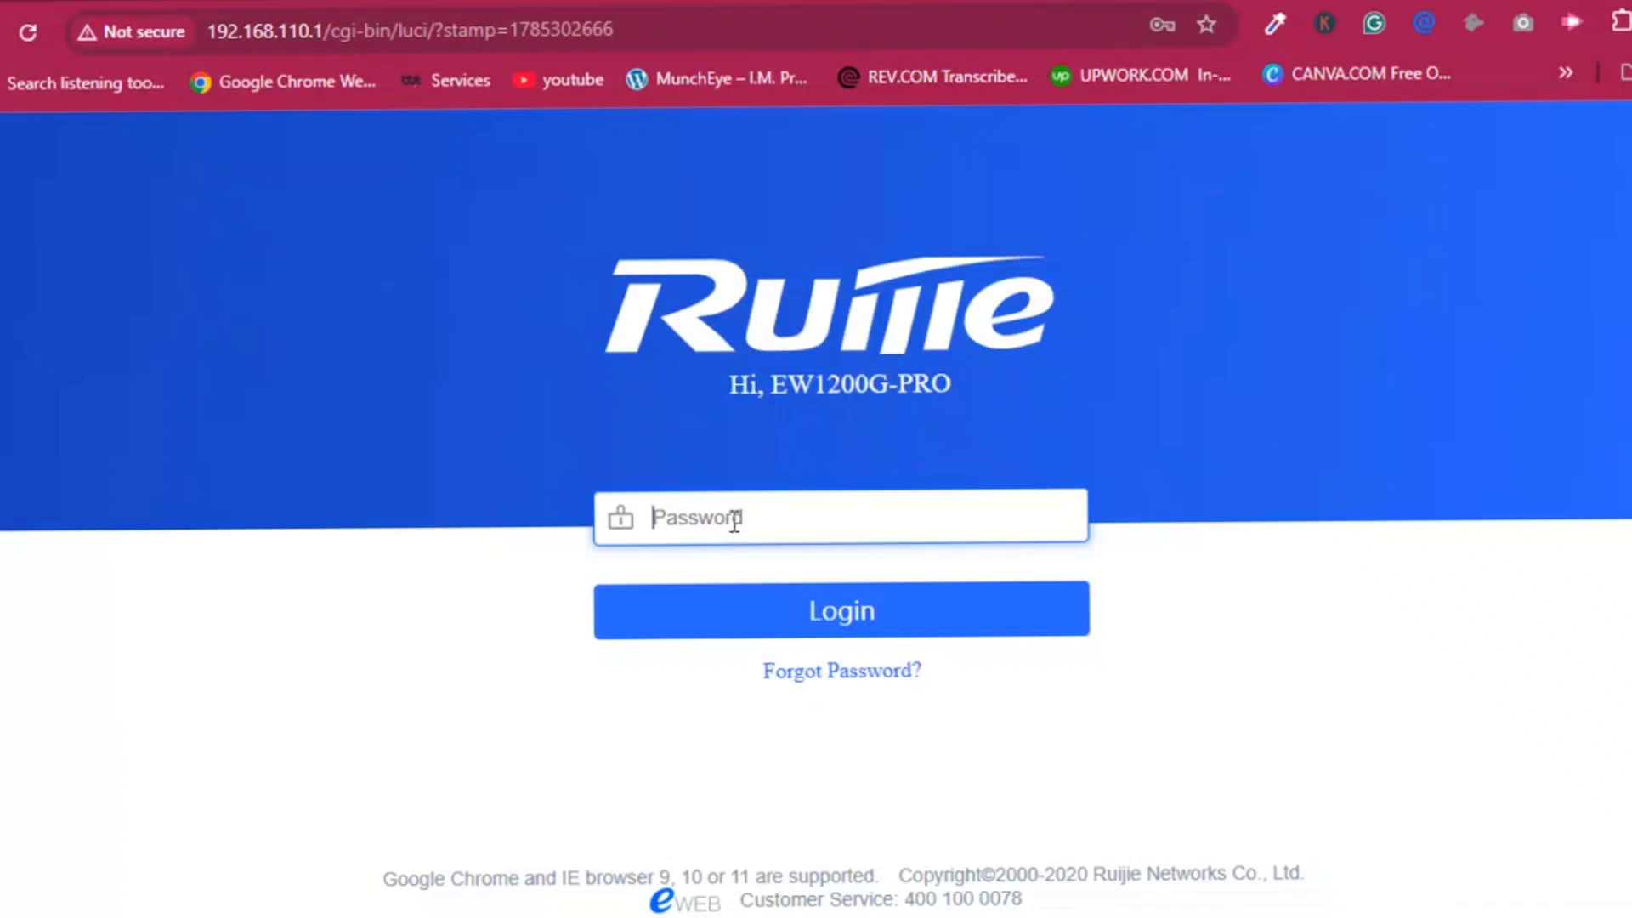
Sign in to the router with the admin password.
text(admin12345)
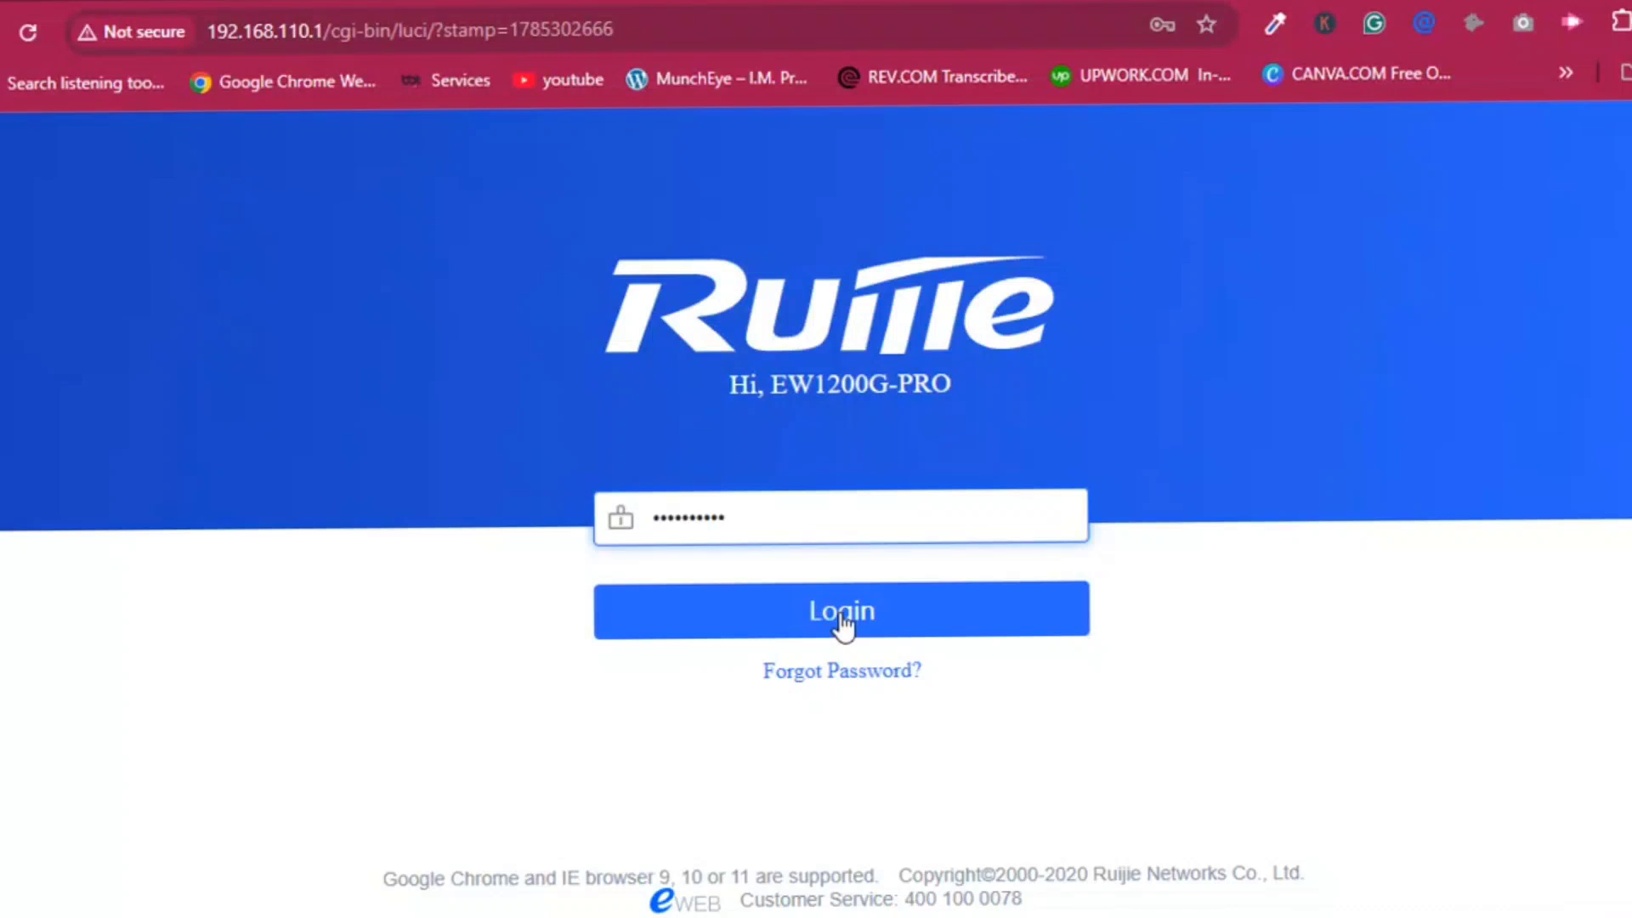
click(842, 625)
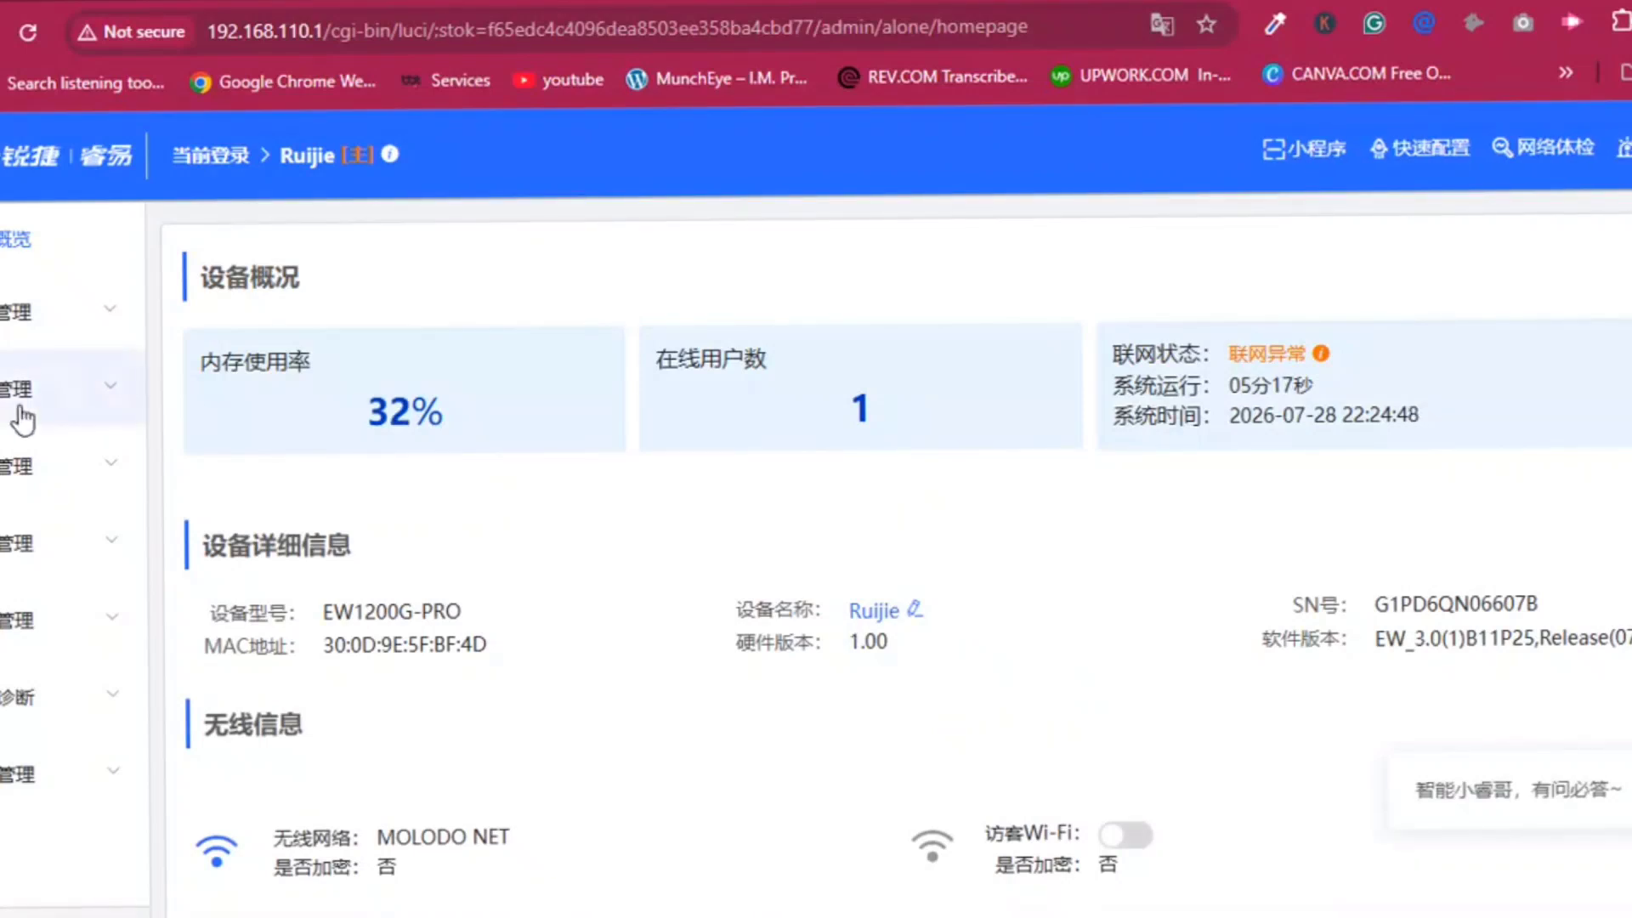
Expand 基本管理 and open LAN设置, showing LAN IP 192.168.110.1 with DHCP enabled.
click(26, 316)
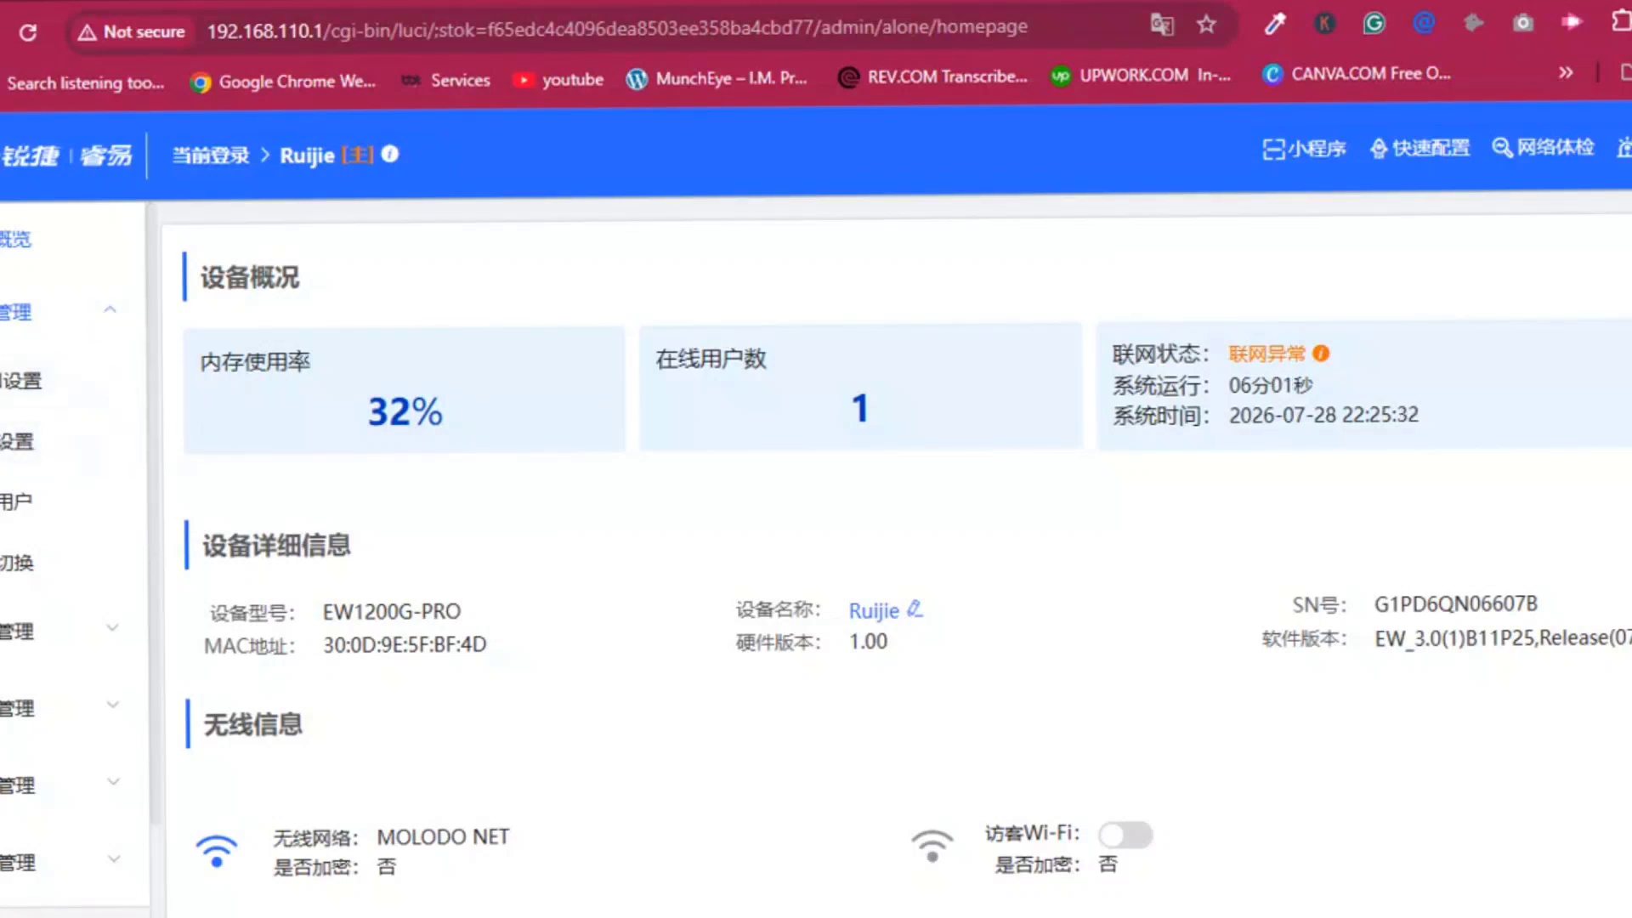
click(4, 327)
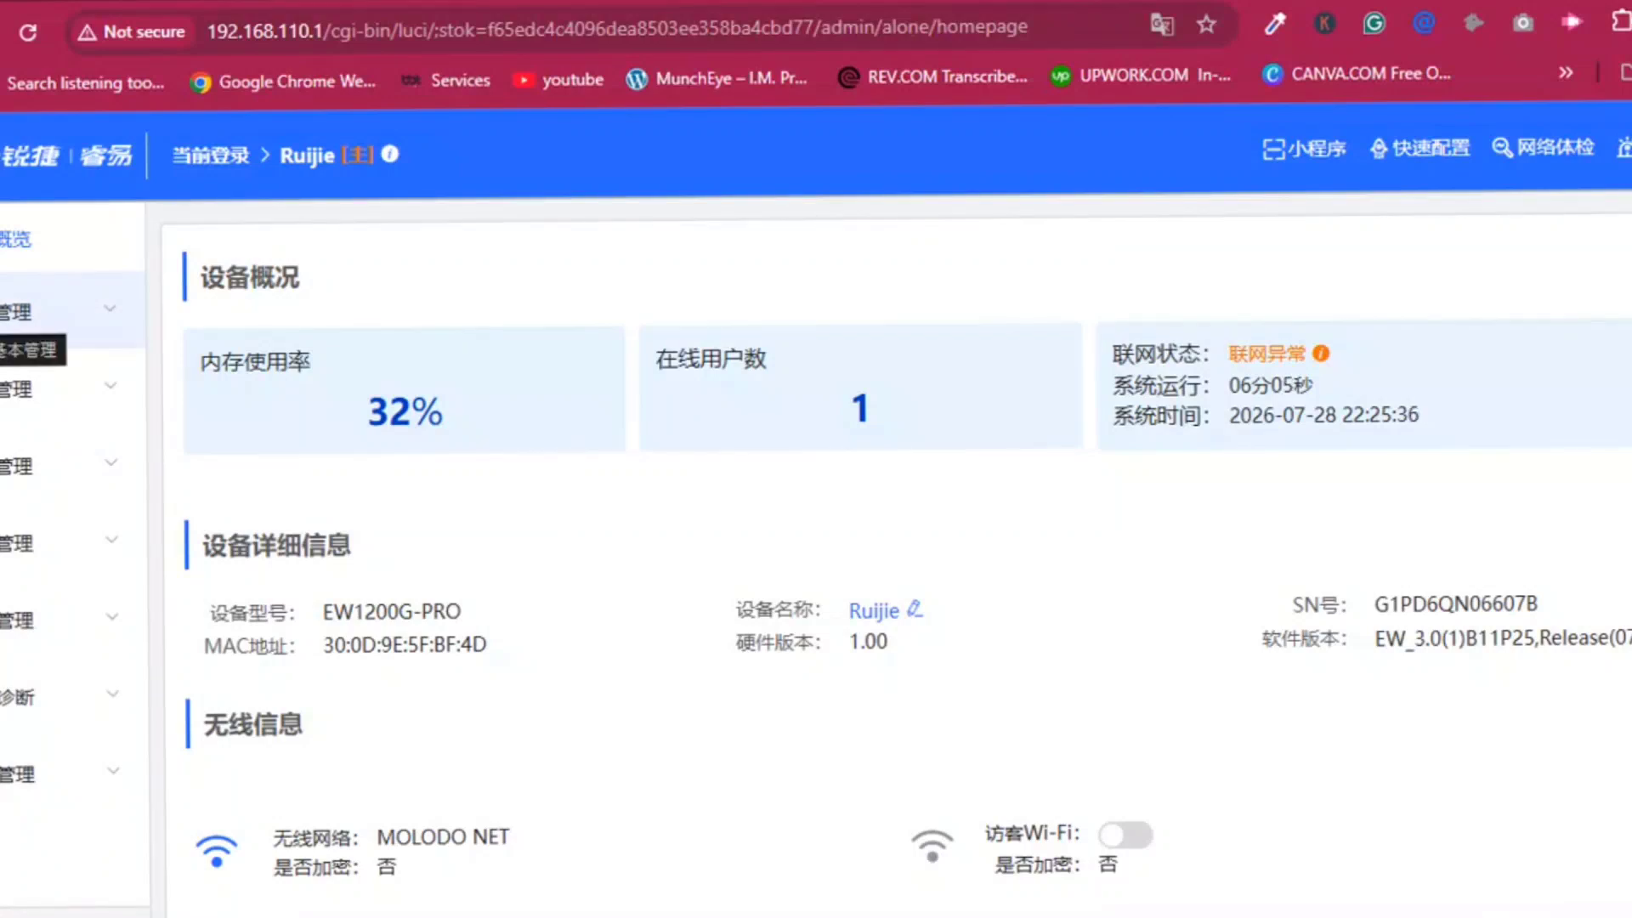
click(8, 315)
click(19, 440)
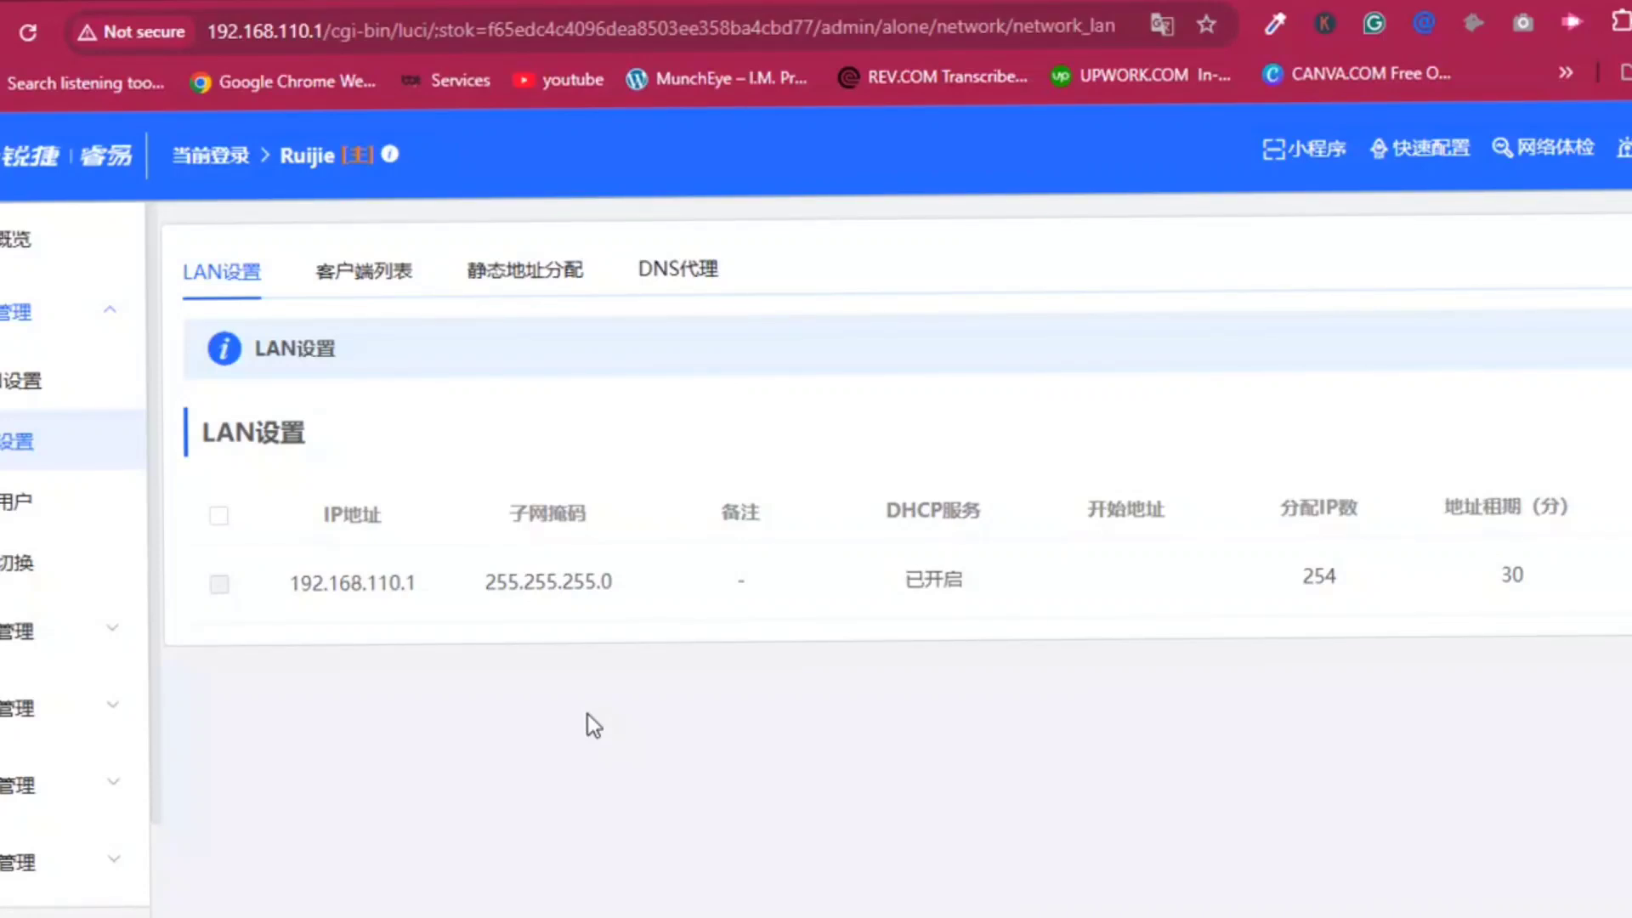
Check 在线用户, AP管理 and 无线用户, then open 无线设置 showing MOLODO NET unencrypted.
click(5, 510)
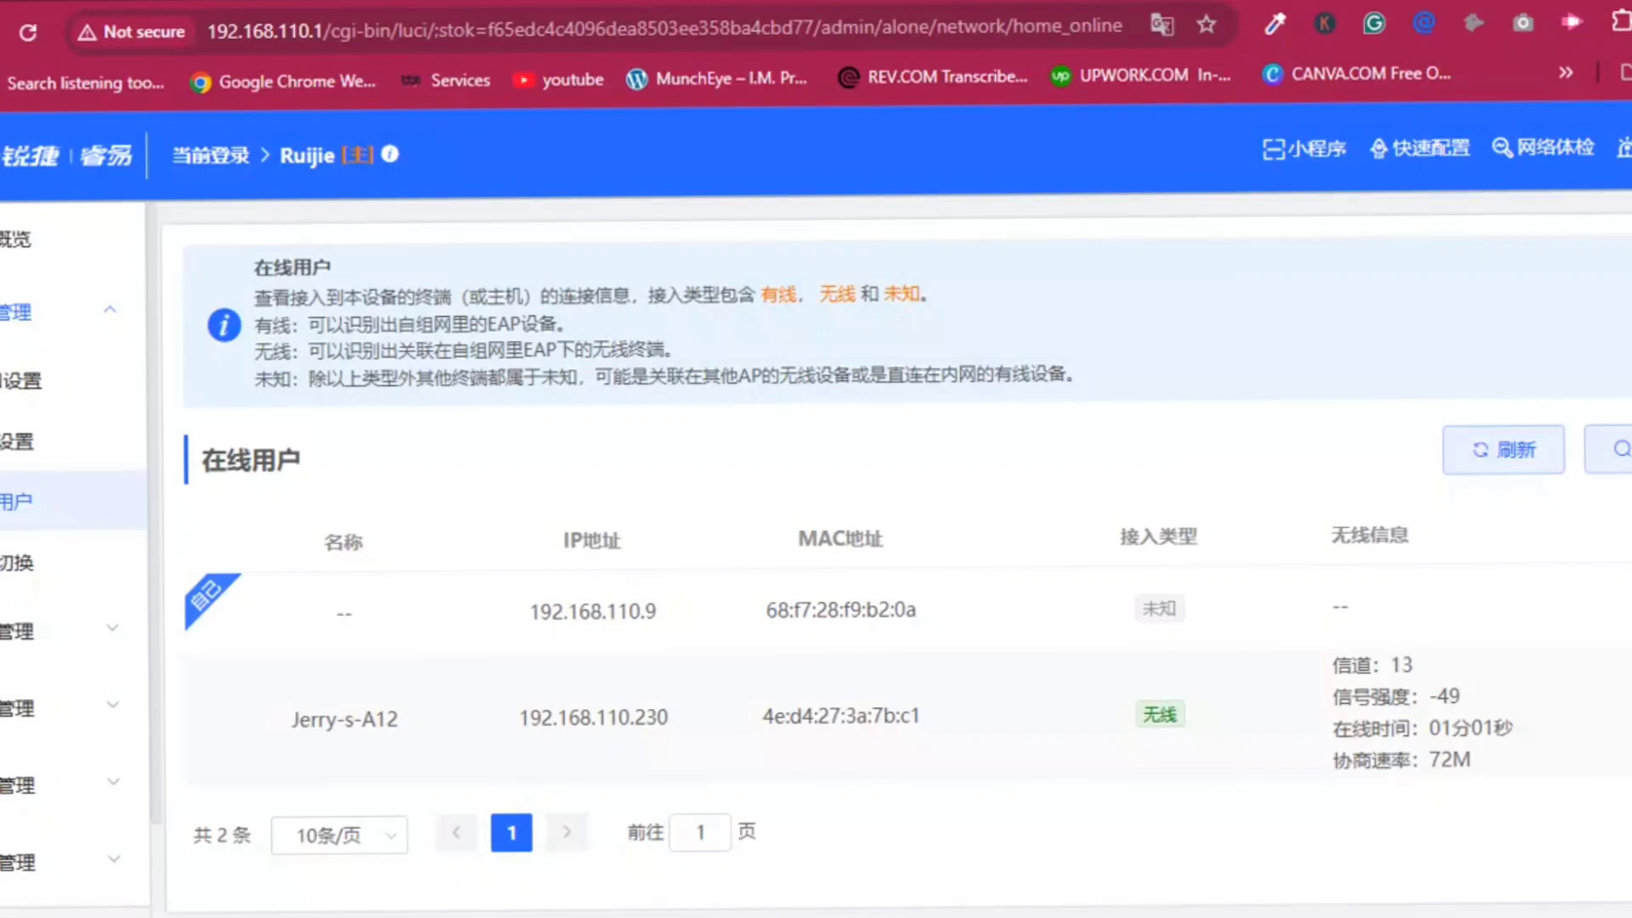
click(21, 632)
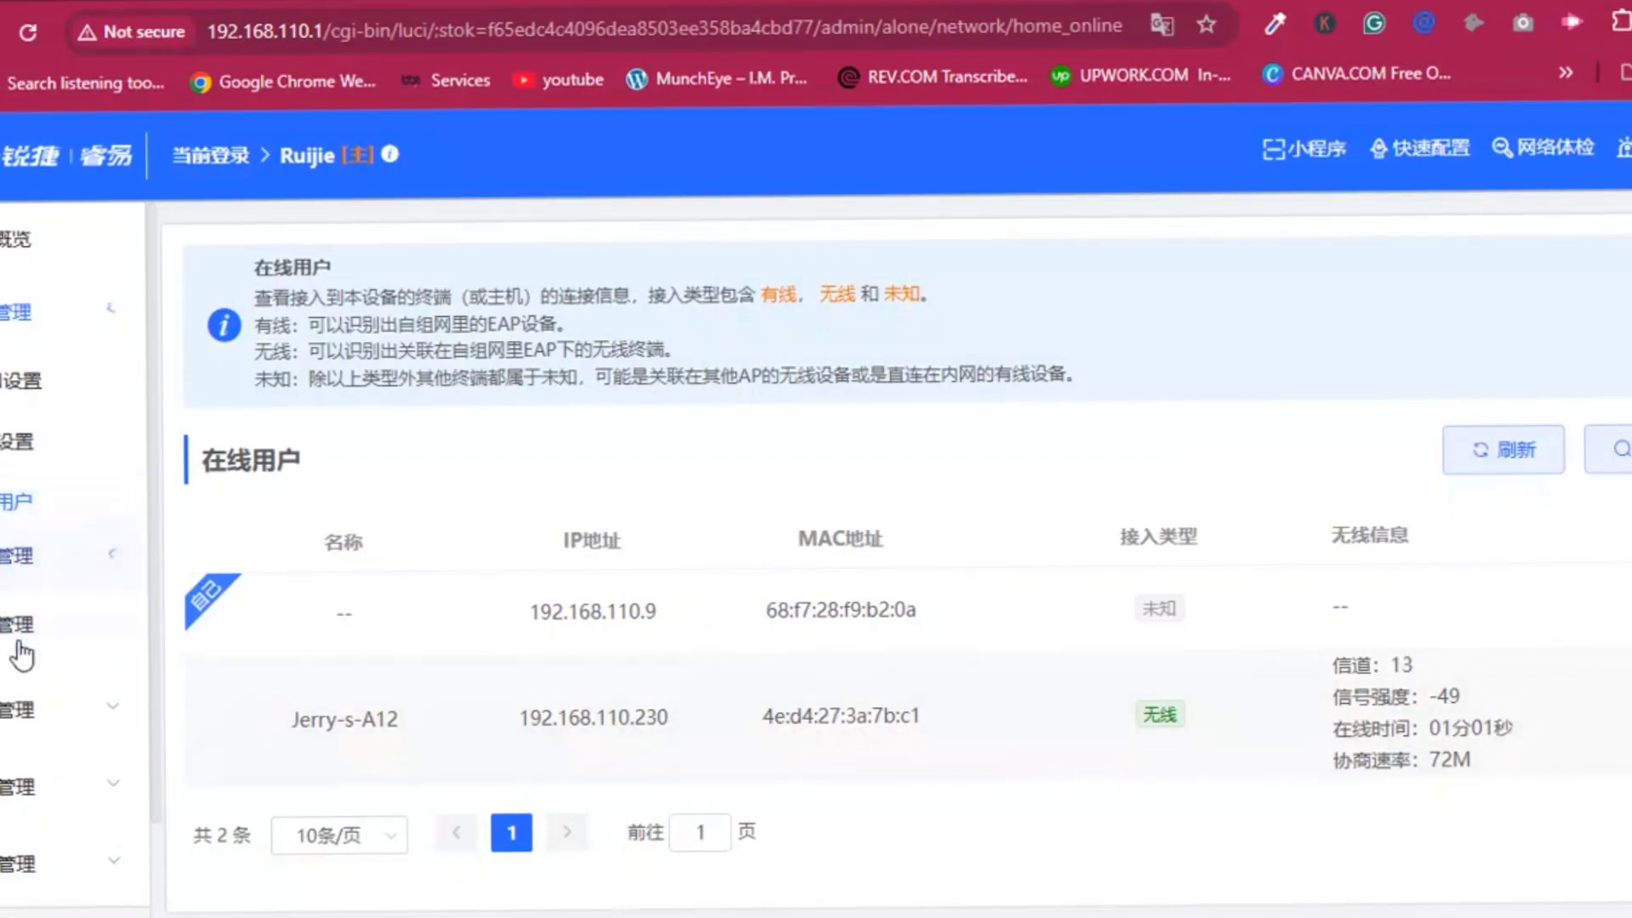
click(18, 459)
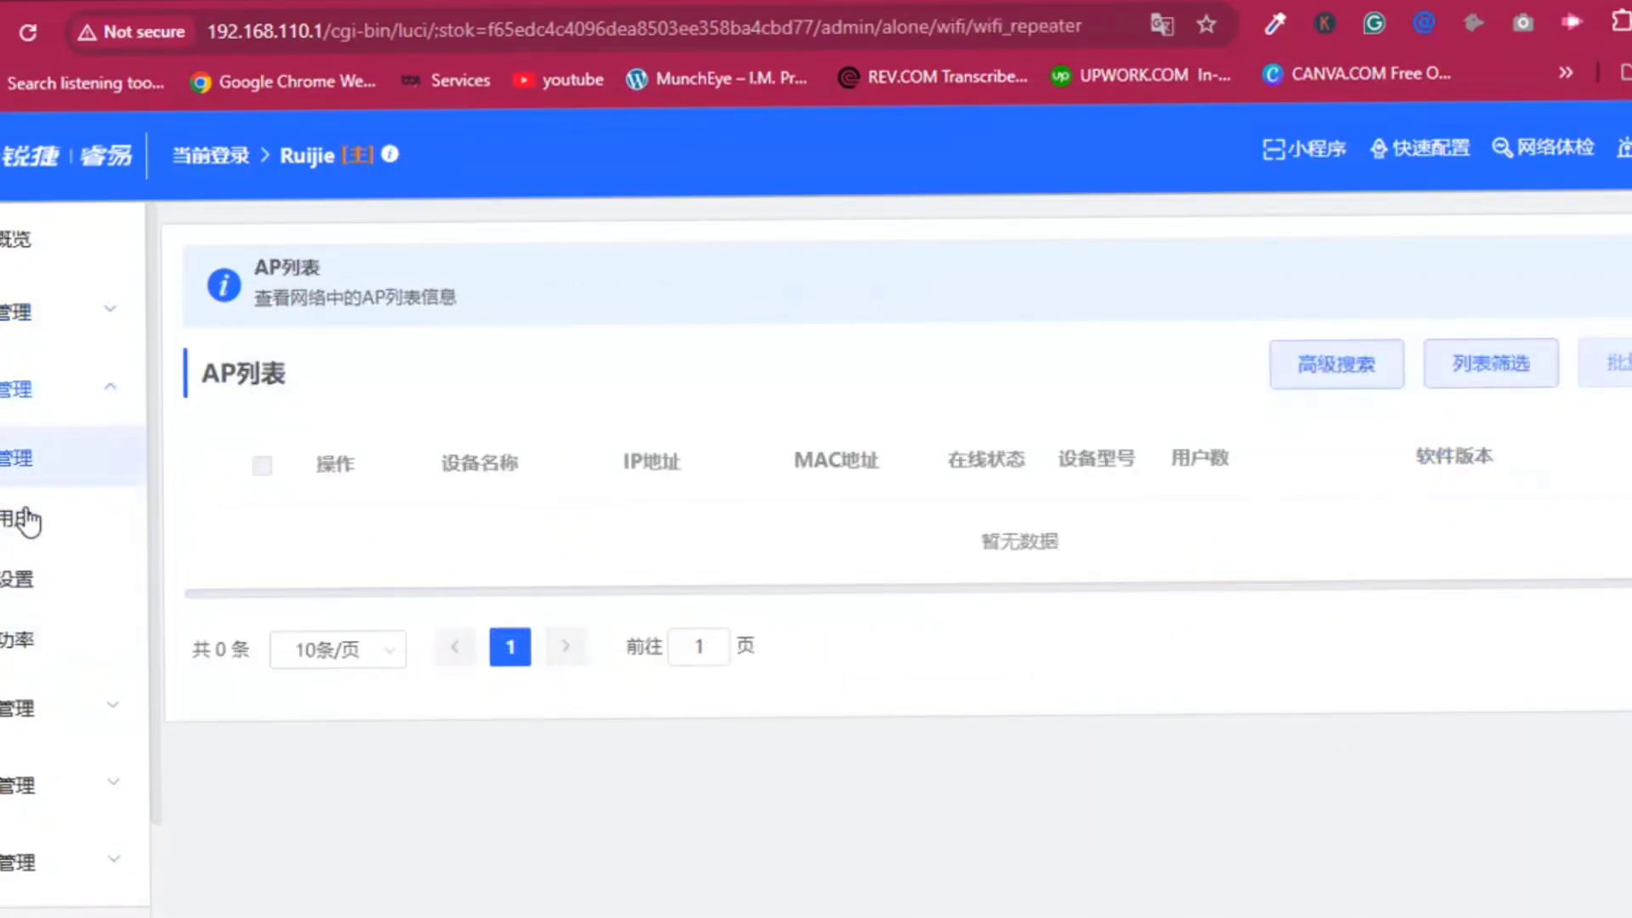
click(28, 519)
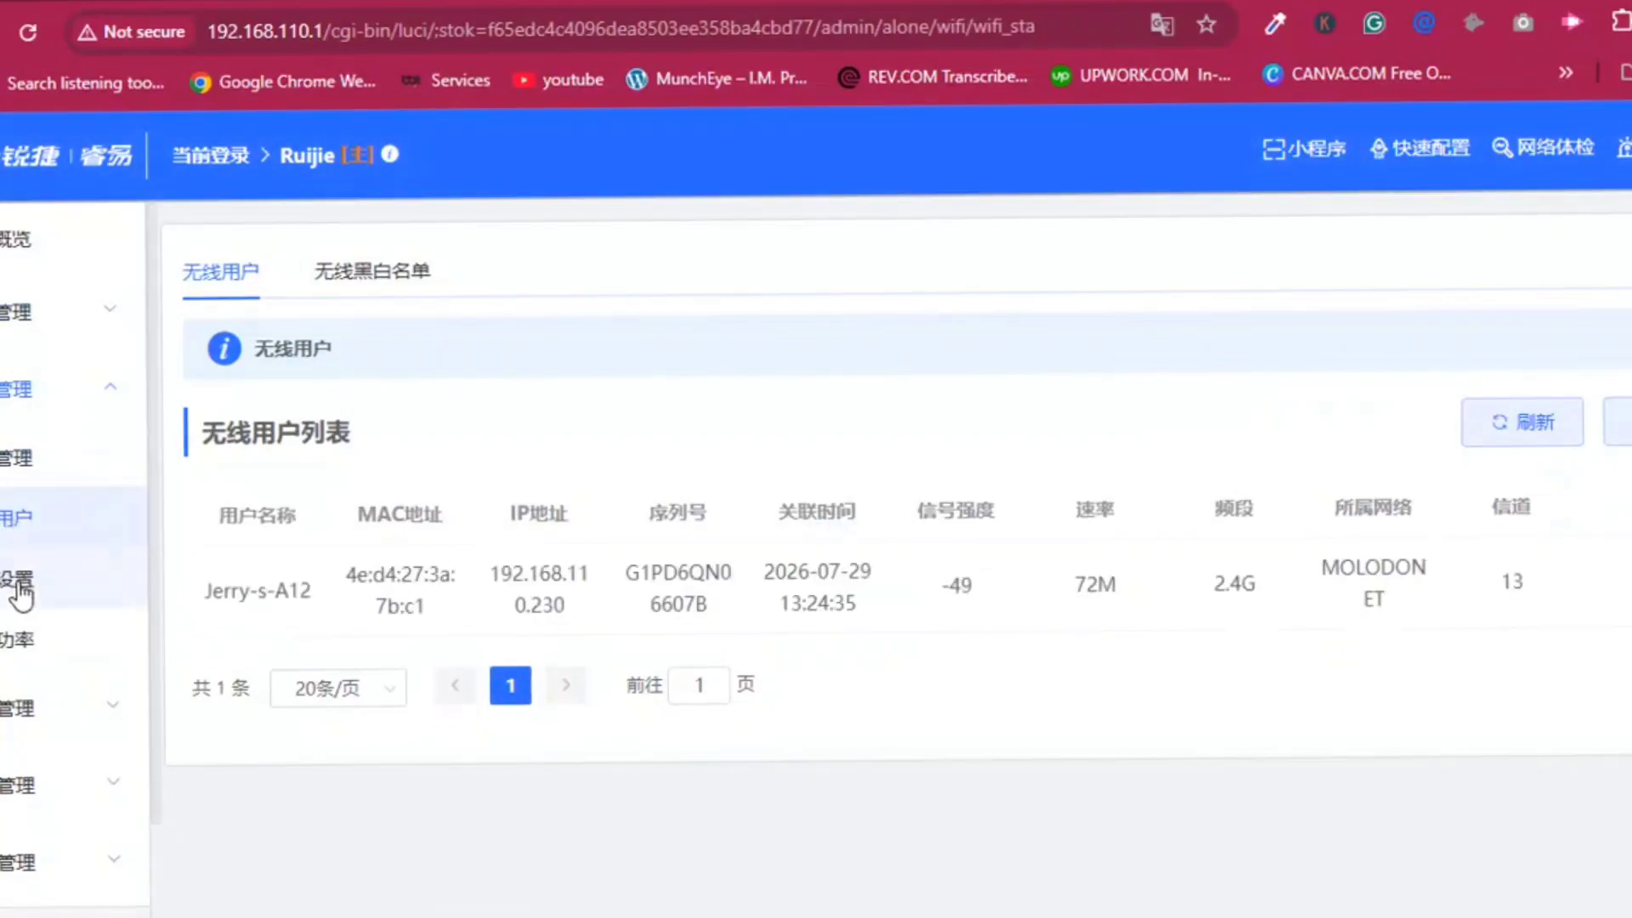
click(25, 585)
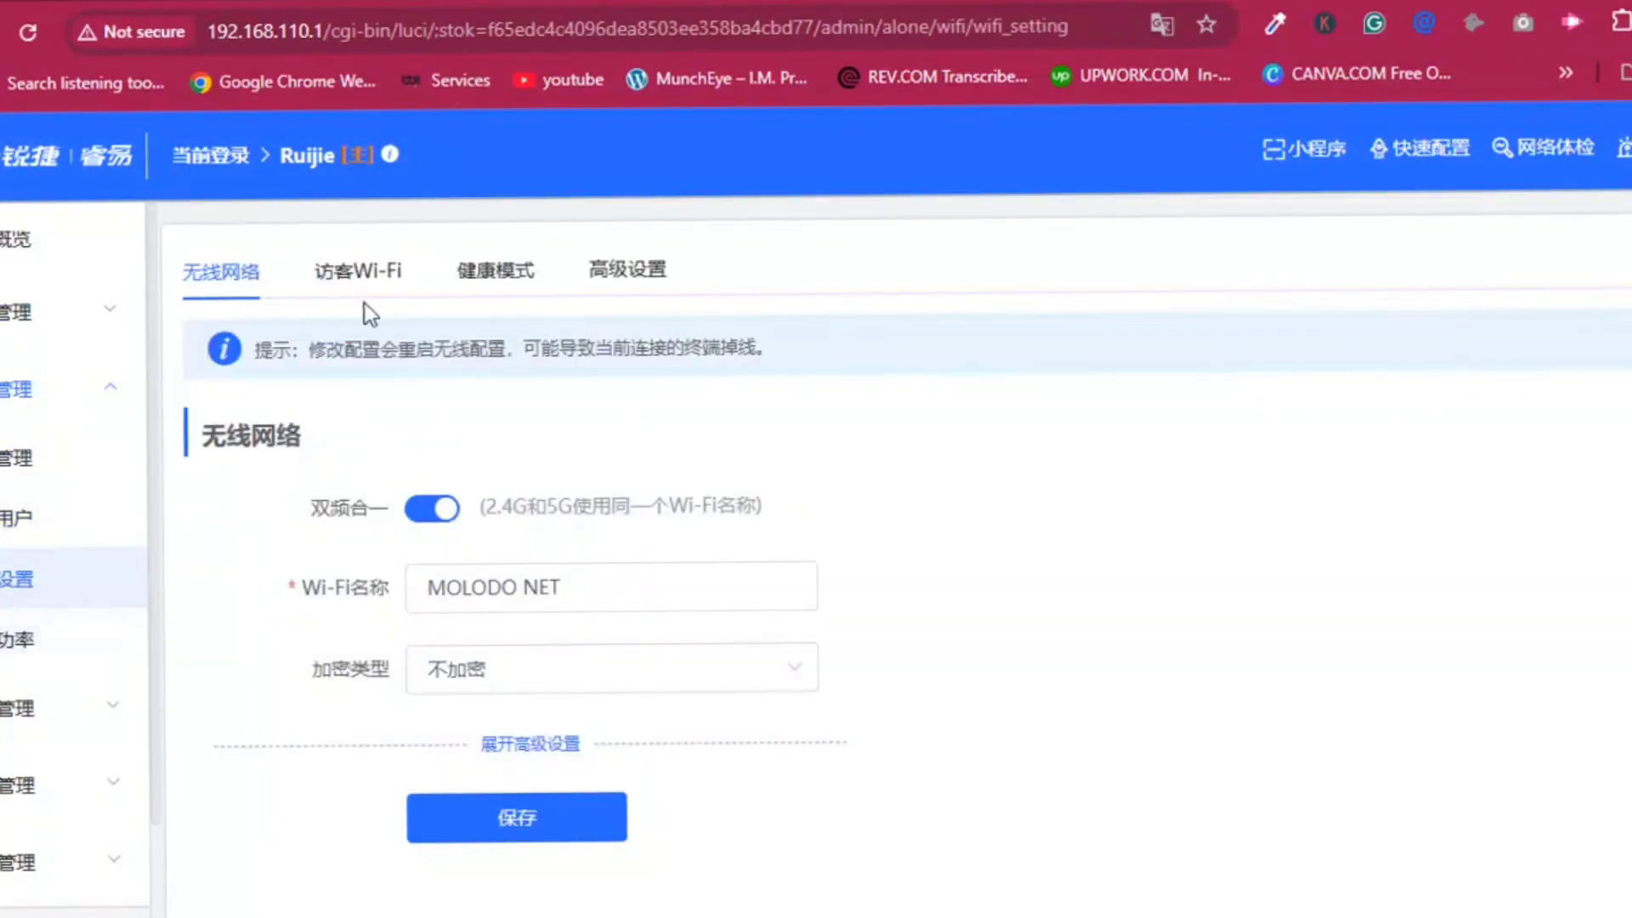
Look through the guest Wi-Fi, health mode and advanced wireless tabs, then go back to 概览.
click(373, 280)
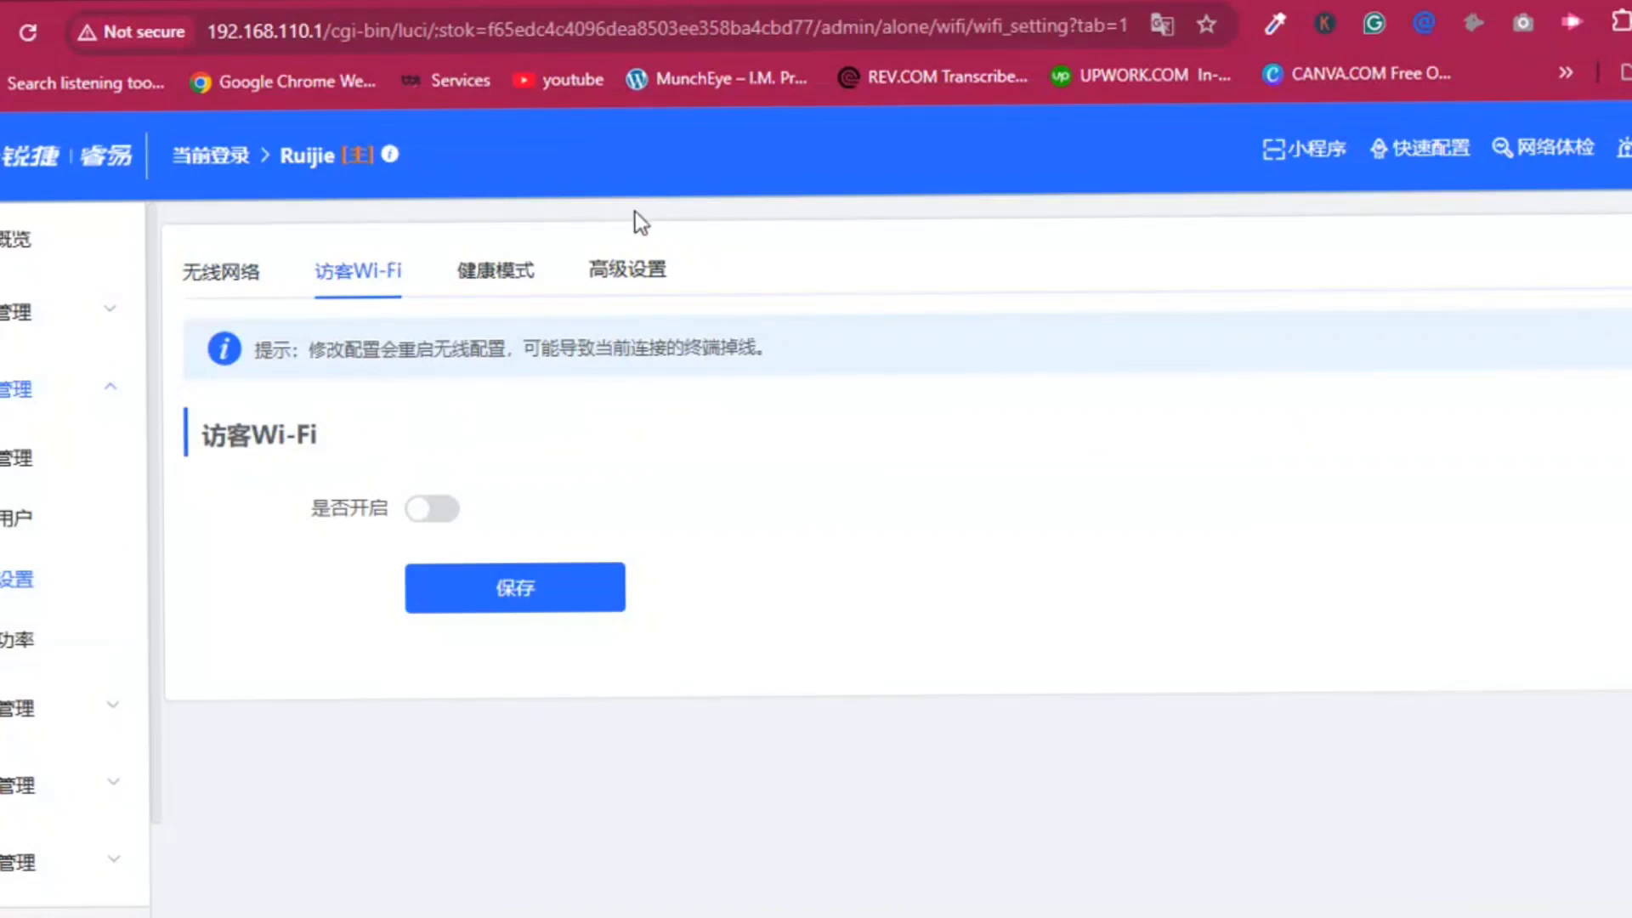
click(505, 283)
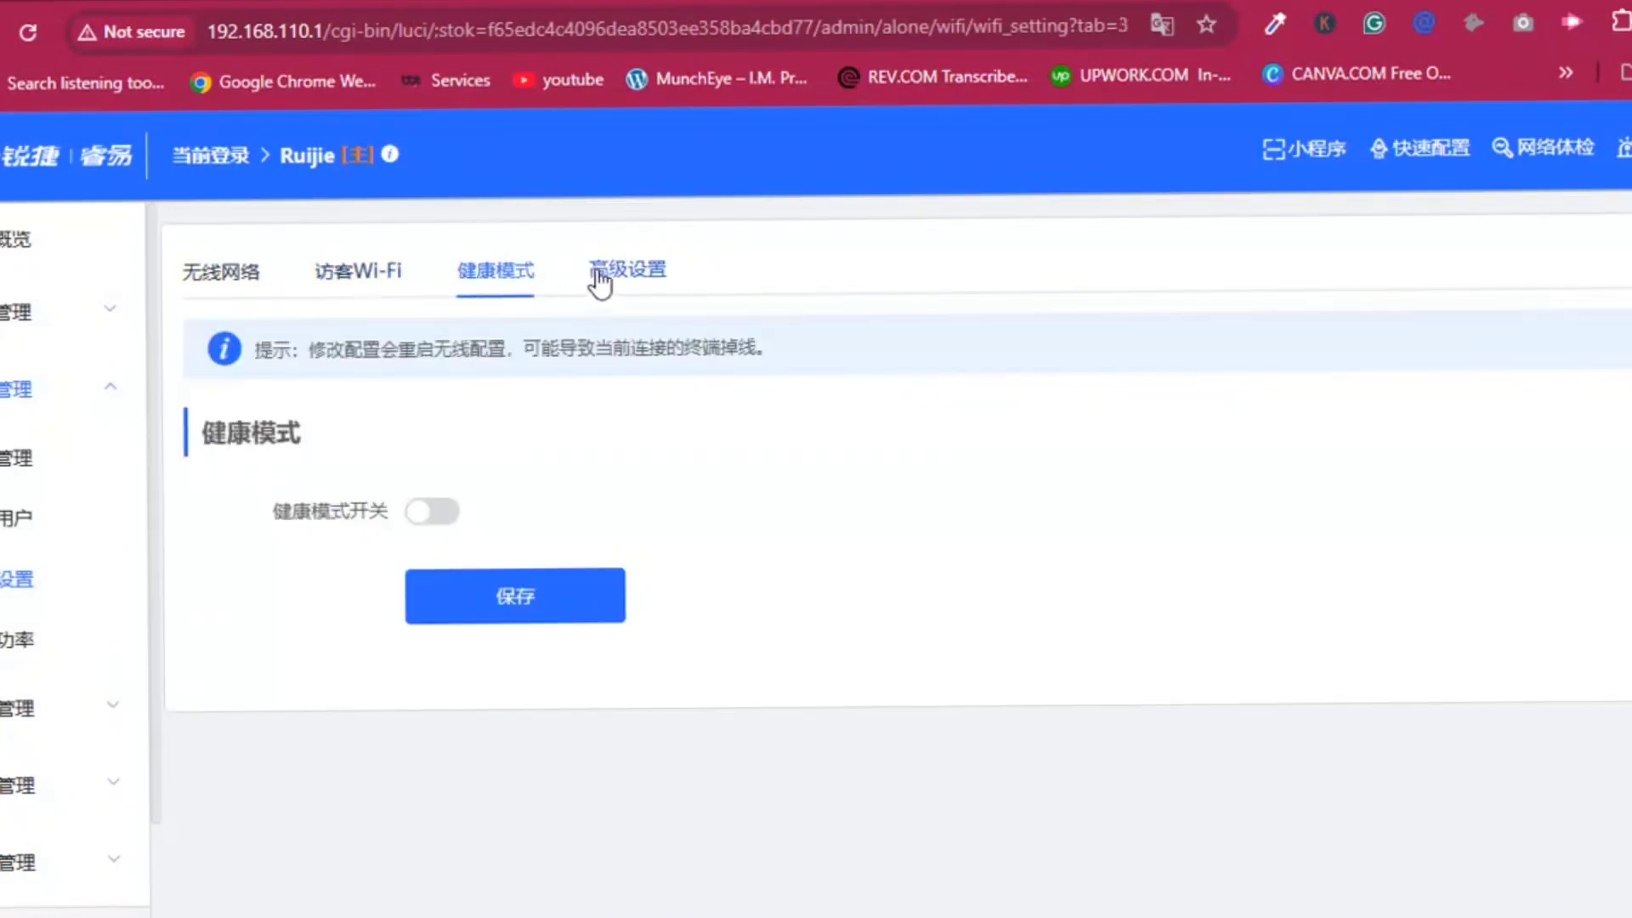
click(655, 268)
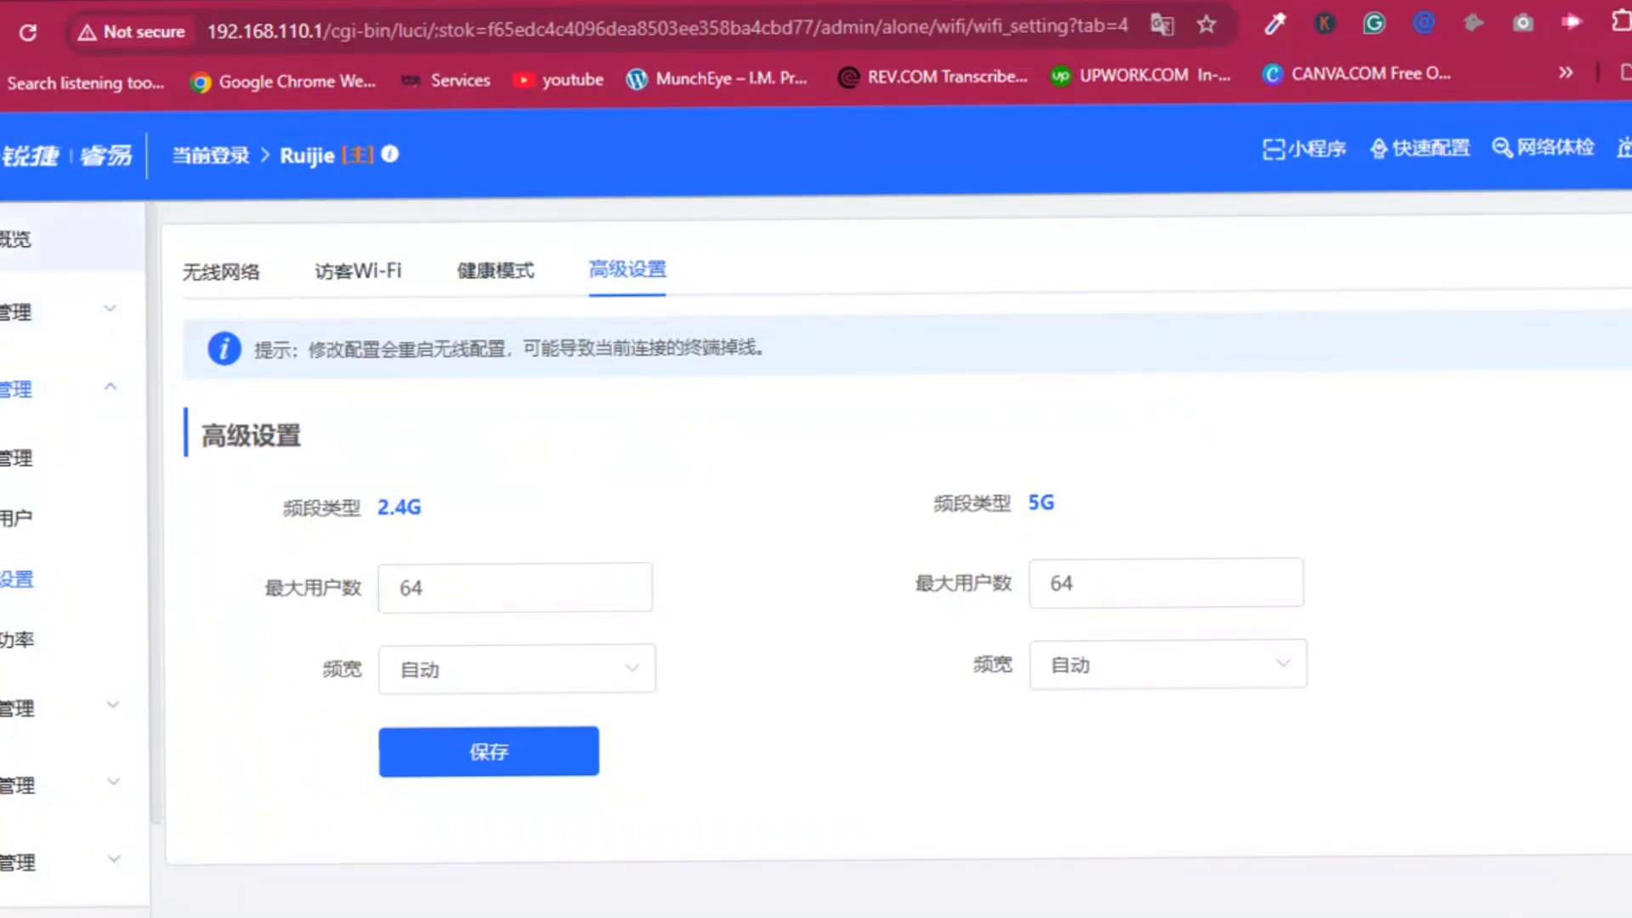
click(16, 239)
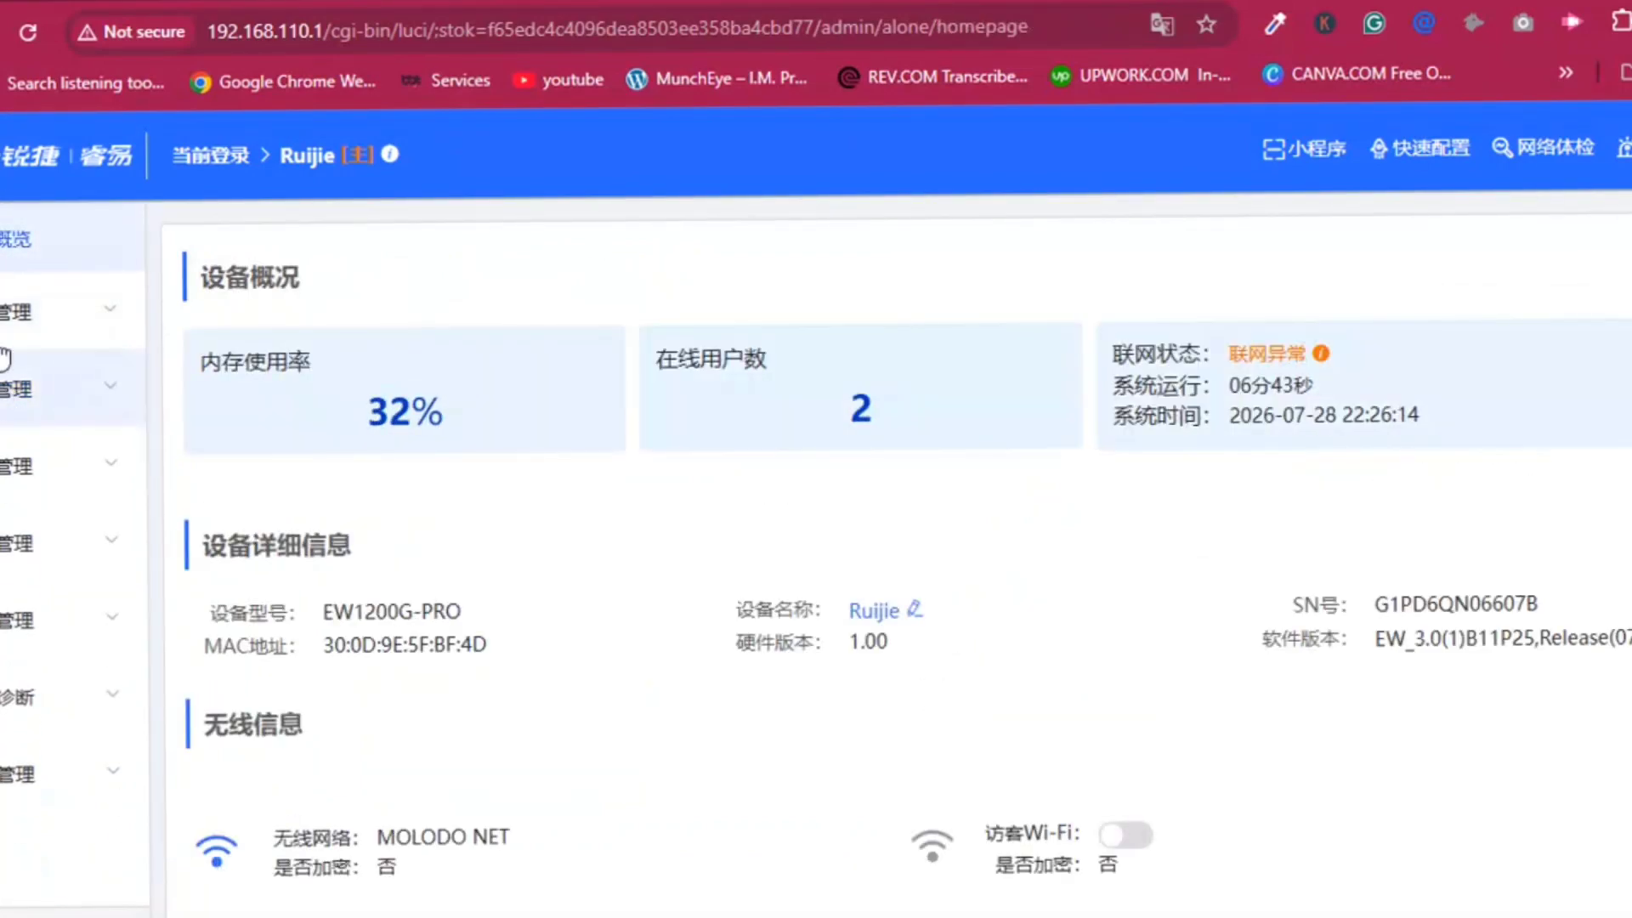